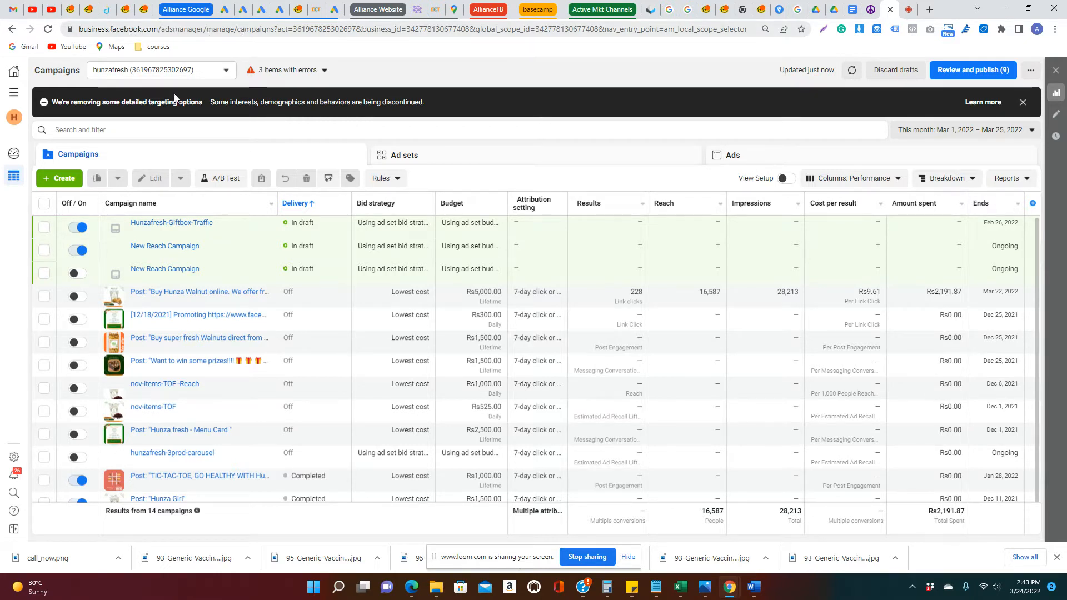
Open facebook.com in a new browser tab and go to Ads Manager
left_click(929, 10)
type("facebook.com")
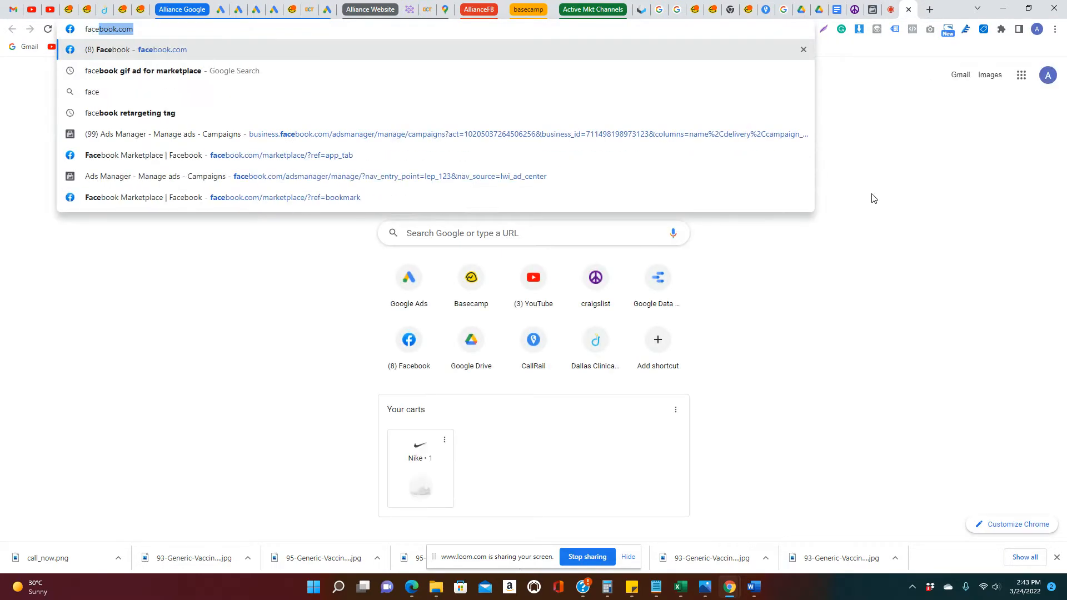
key("Return")
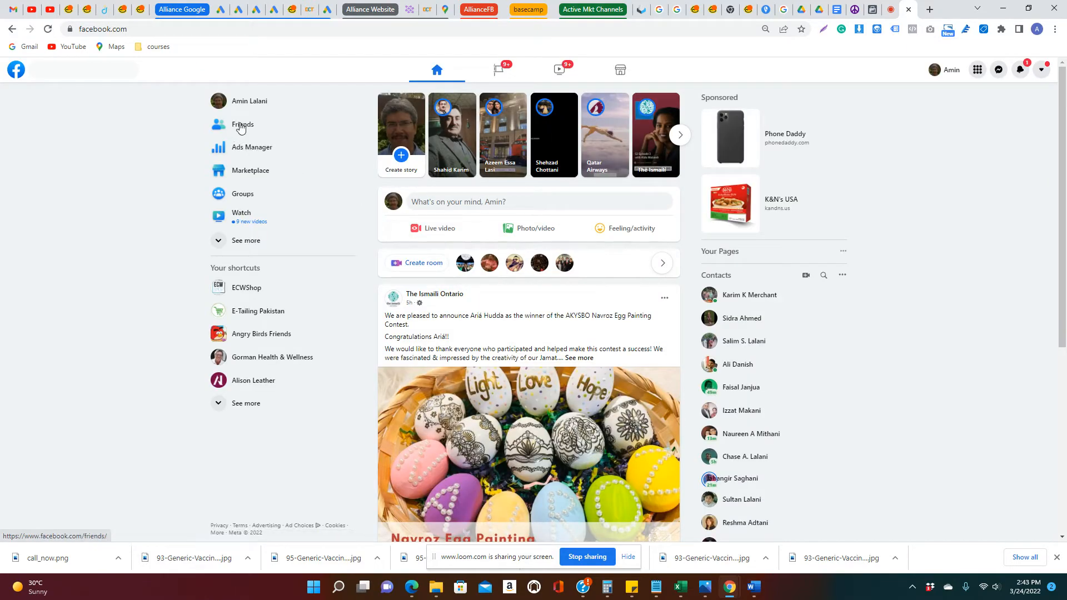
left_click(244, 152)
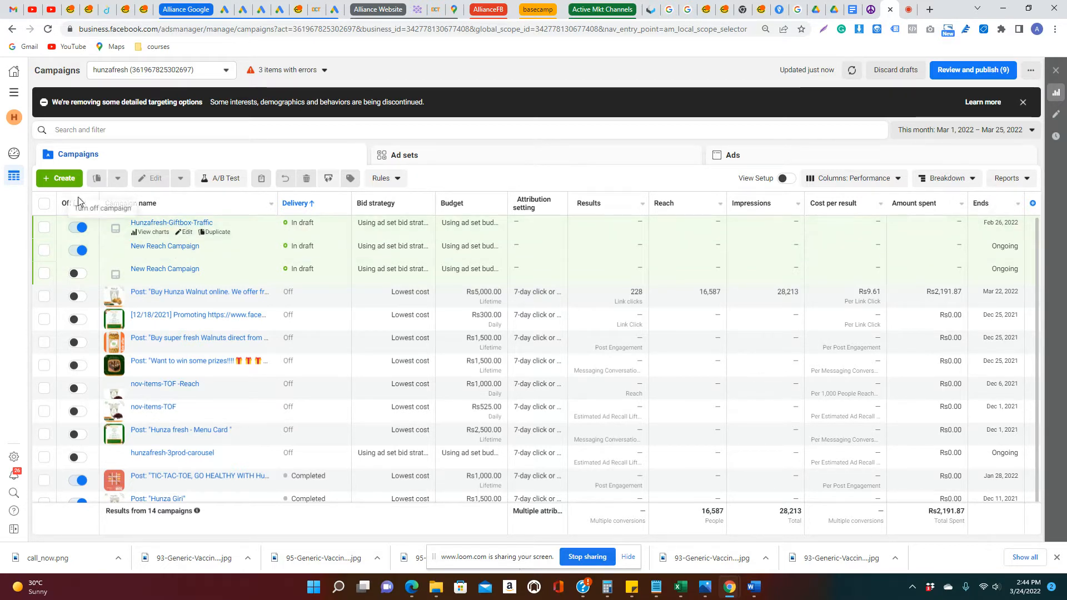
Review the campaign table's columns, view the Video Engagement preset with its ThruPlays definition, and restore the Performance preset
mouse_move(69, 207)
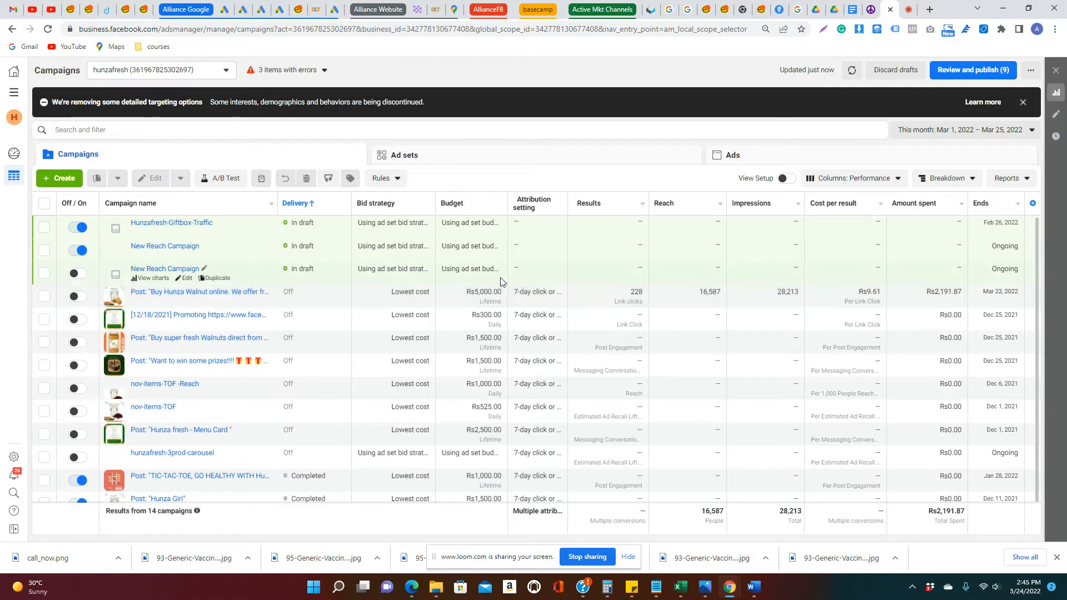
mouse_move(540, 206)
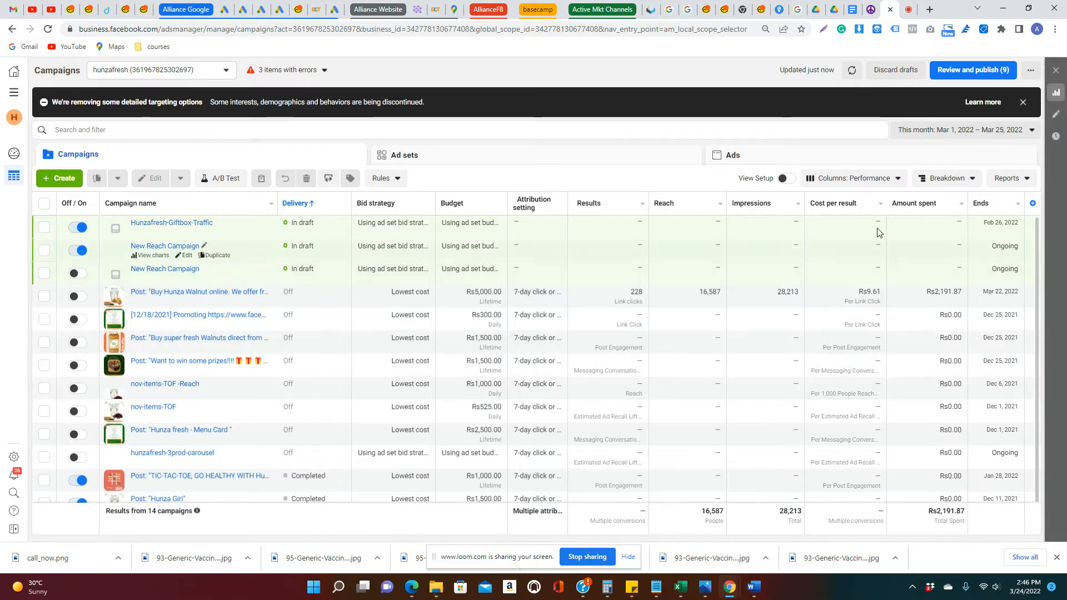
left_click(849, 182)
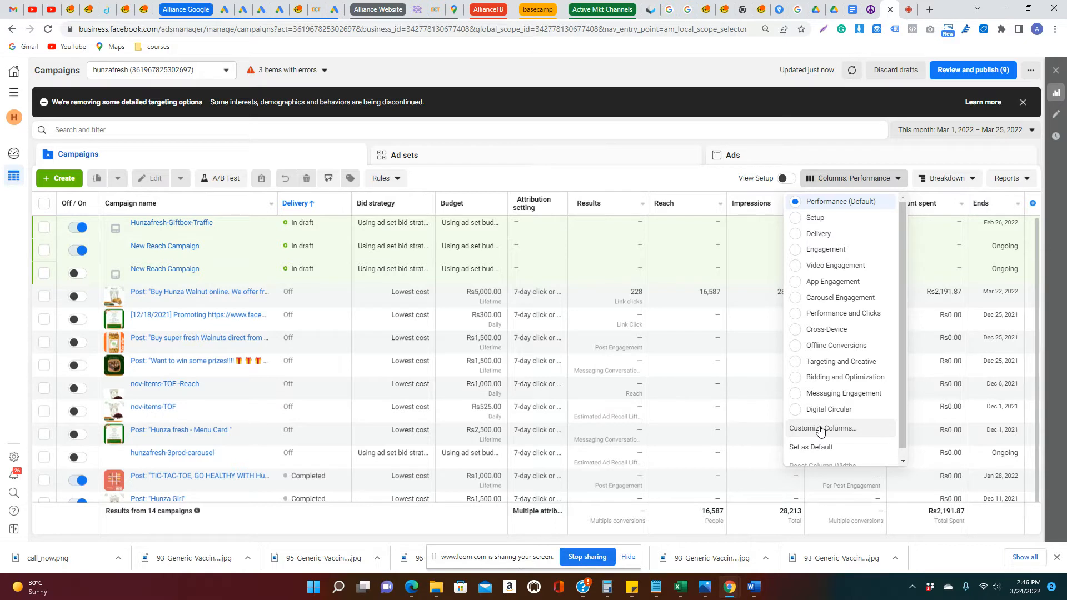
left_click(839, 265)
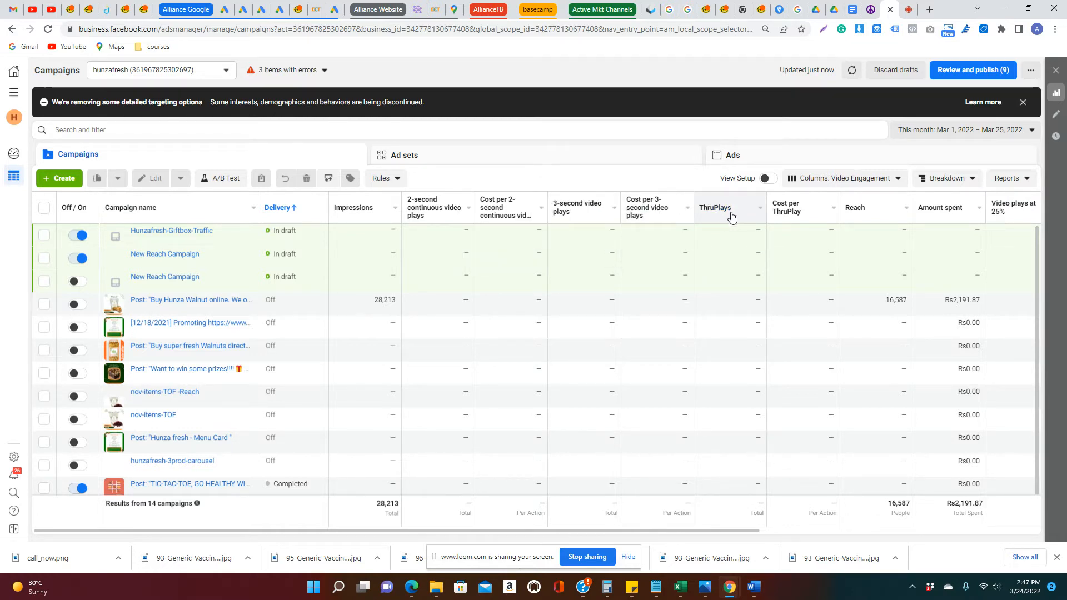
mouse_move(731, 215)
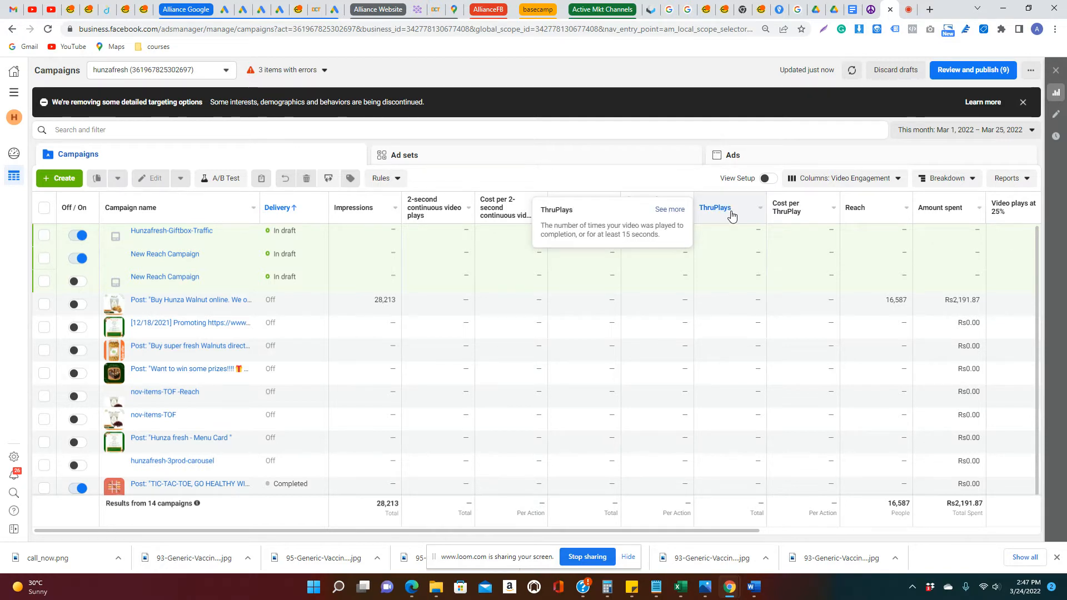
left_click(839, 179)
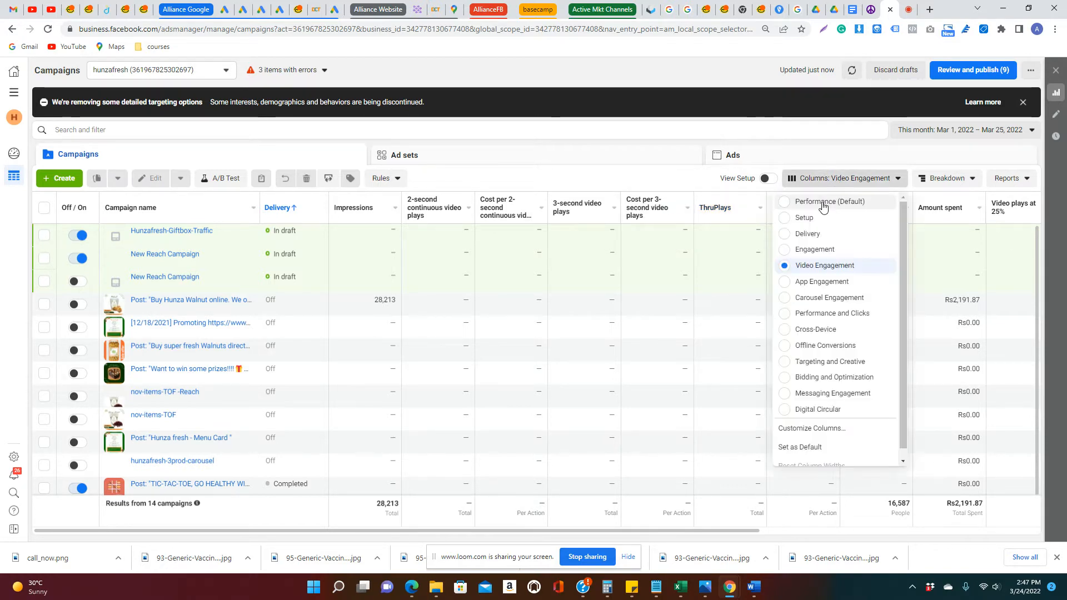
left_click(821, 204)
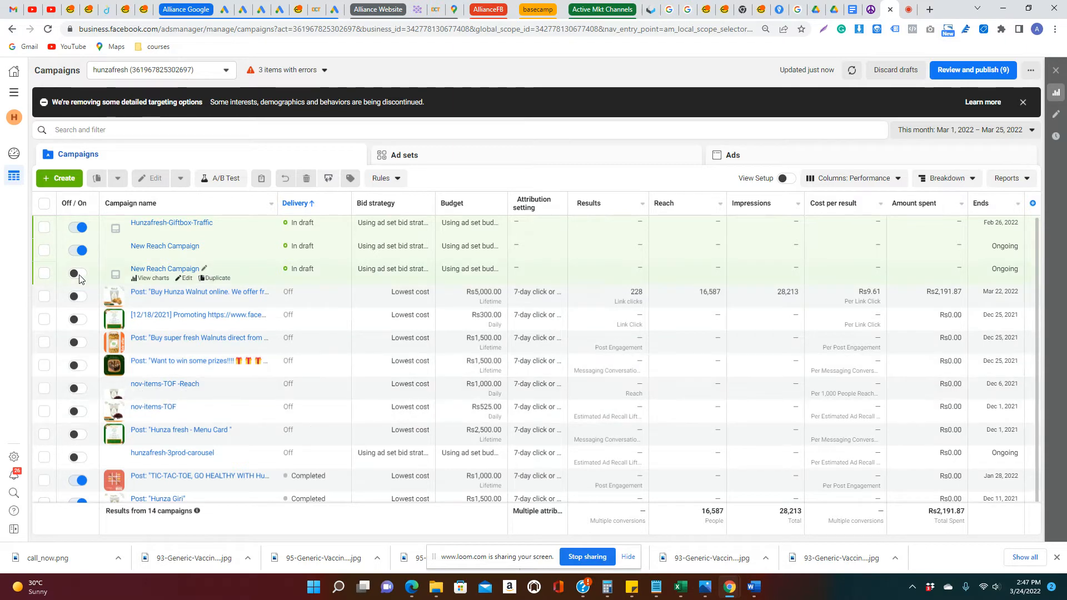
Create a new campaign with the Traffic objective
left_click(59, 181)
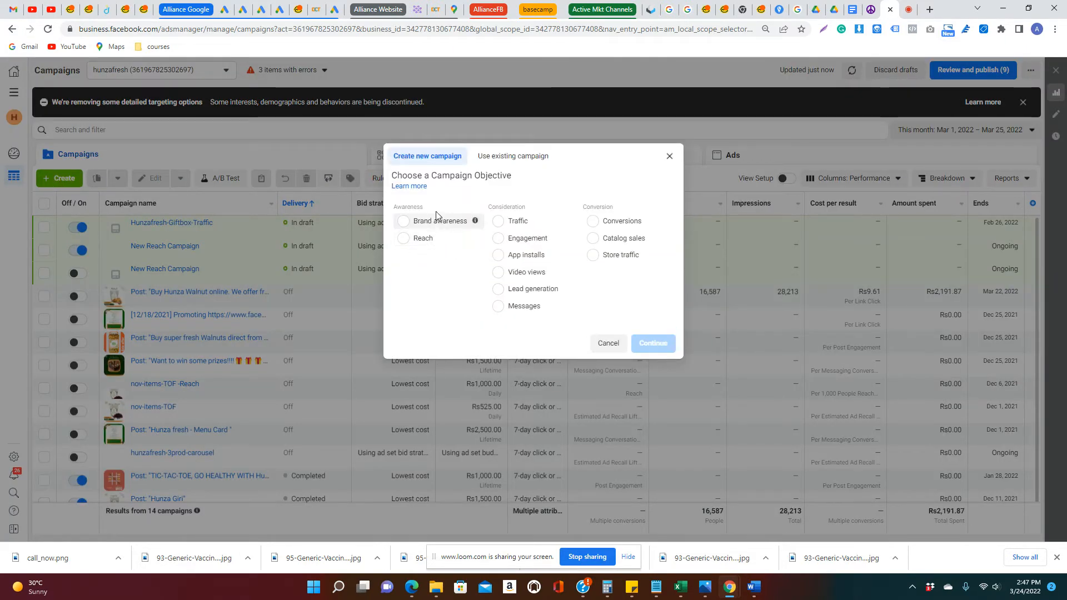
left_click_drag(394, 207, 422, 208)
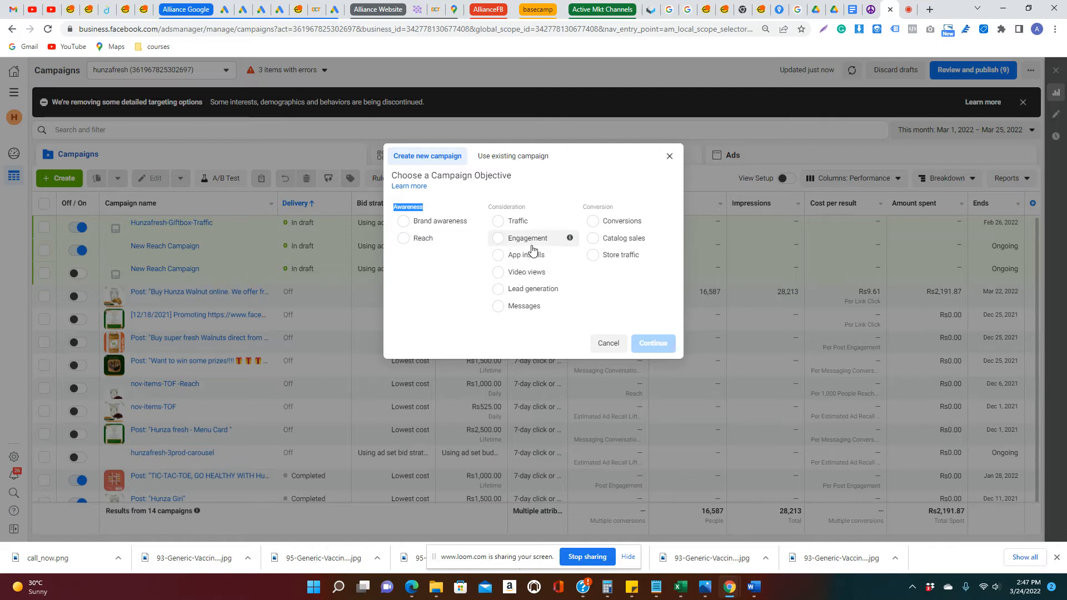
left_click(532, 222)
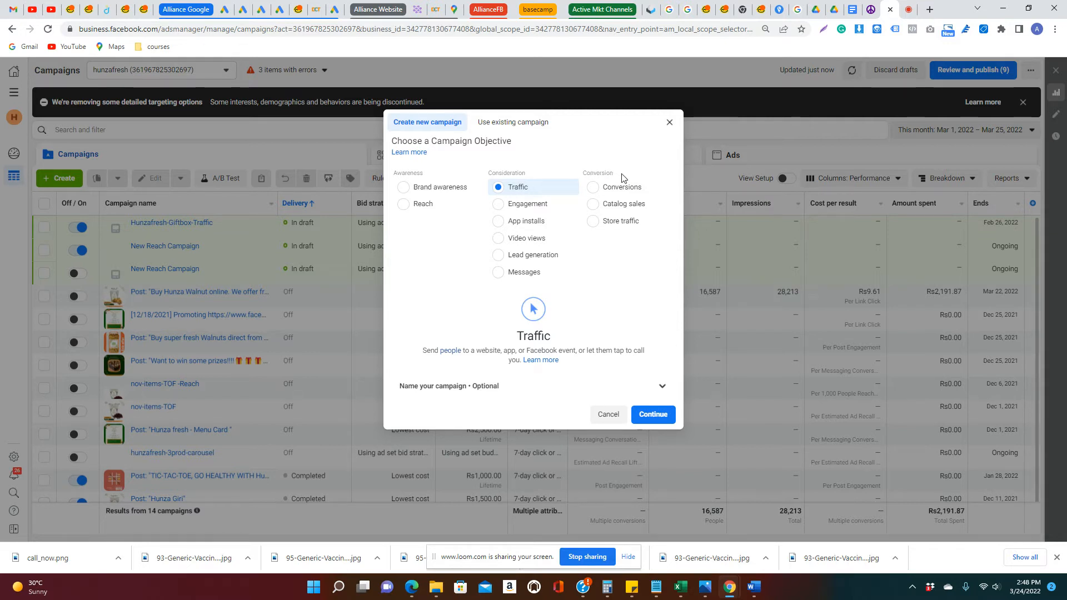
left_click(594, 205)
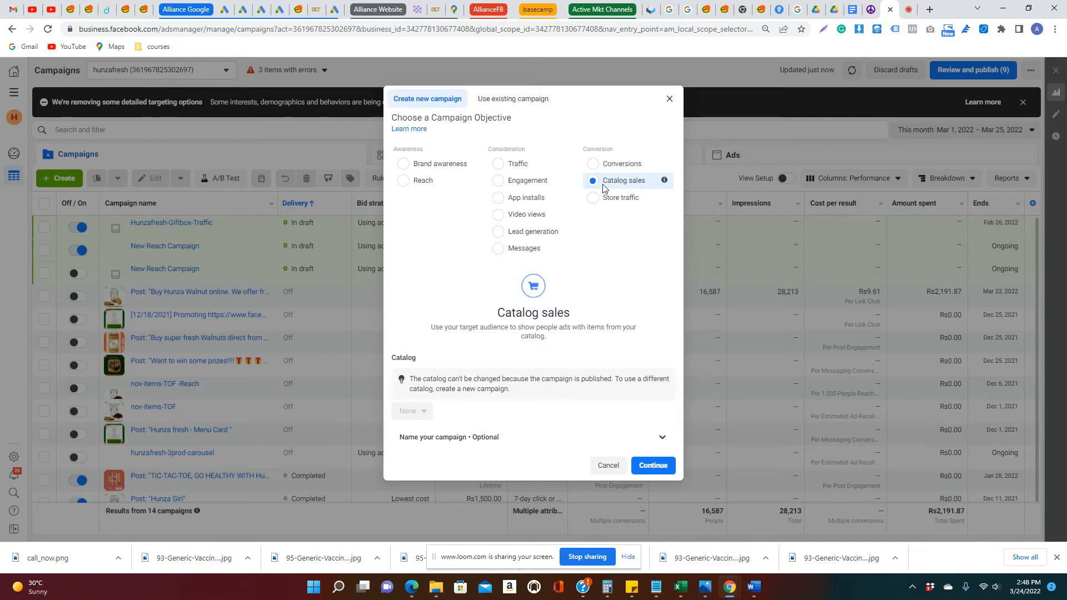
left_click(519, 164)
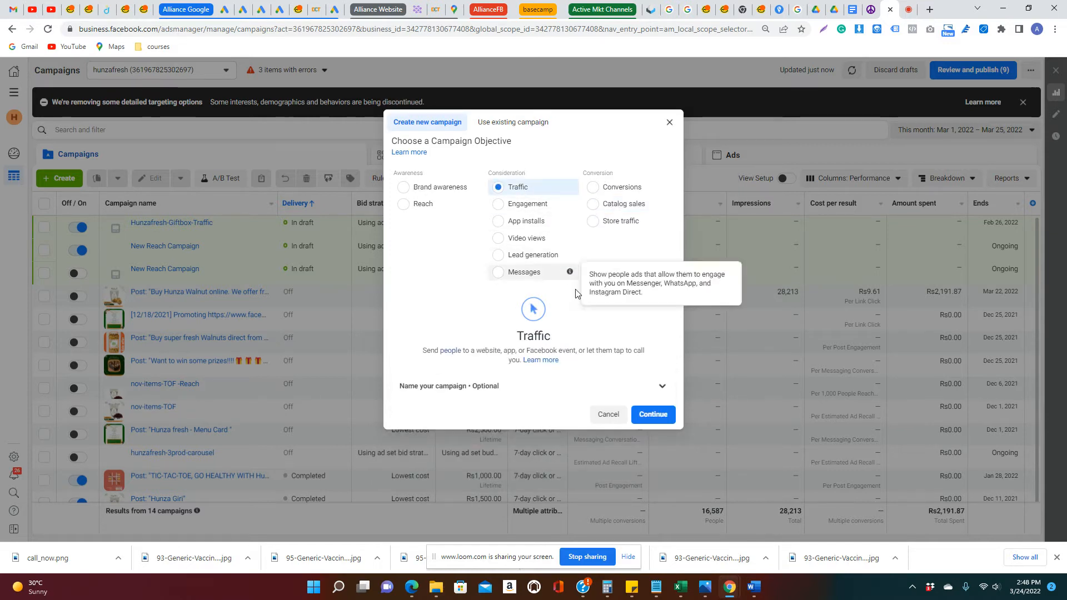
left_click(657, 415)
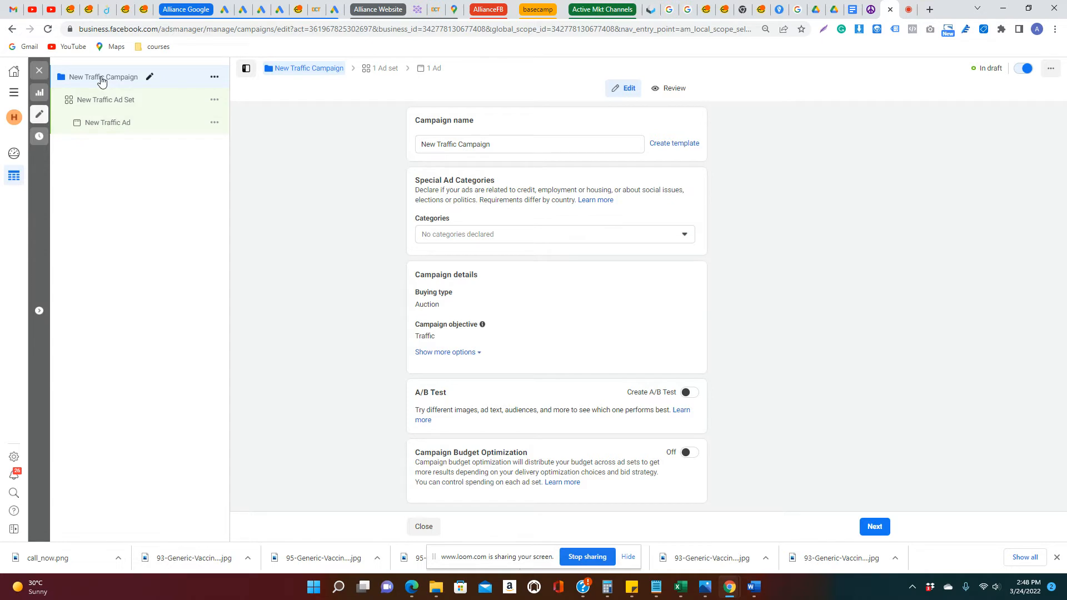
Name the campaign hunzafresh-webtraffic-mar2022
left_click_drag(500, 144, 398, 151)
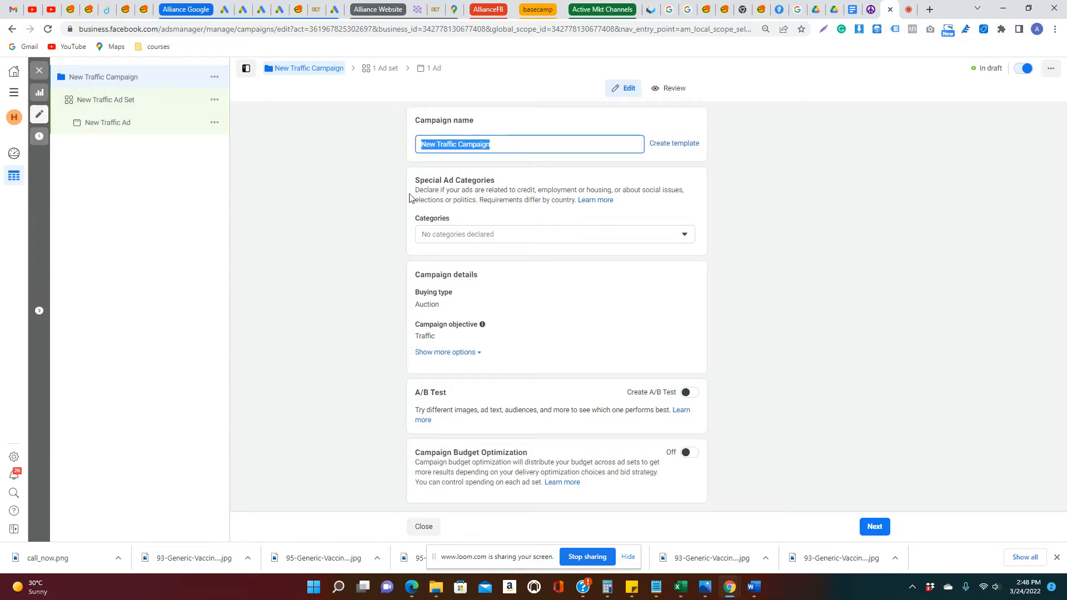
type("hunzaf")
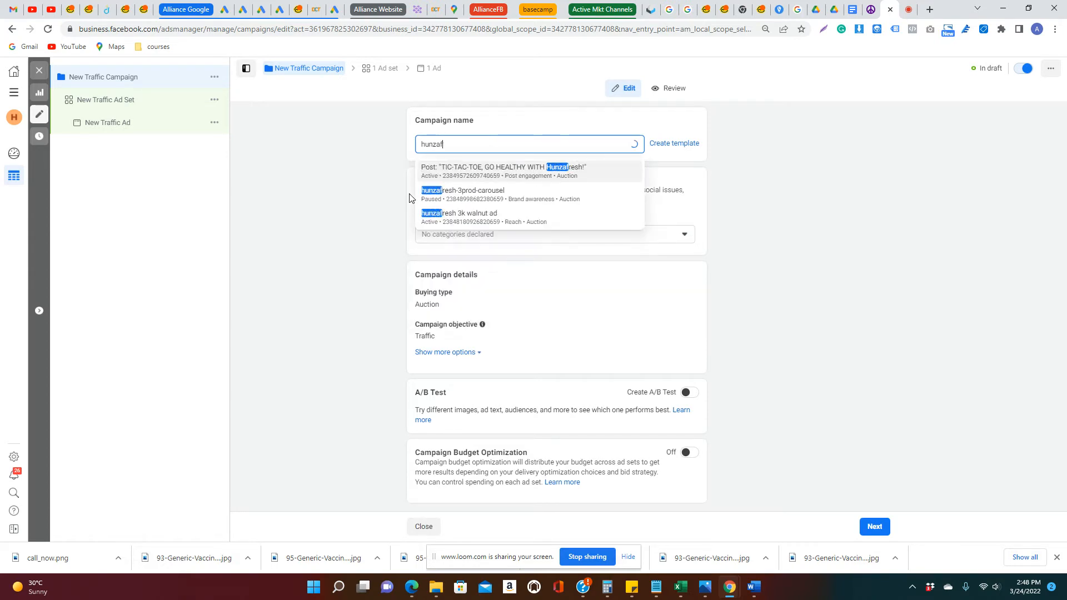
type("resh")
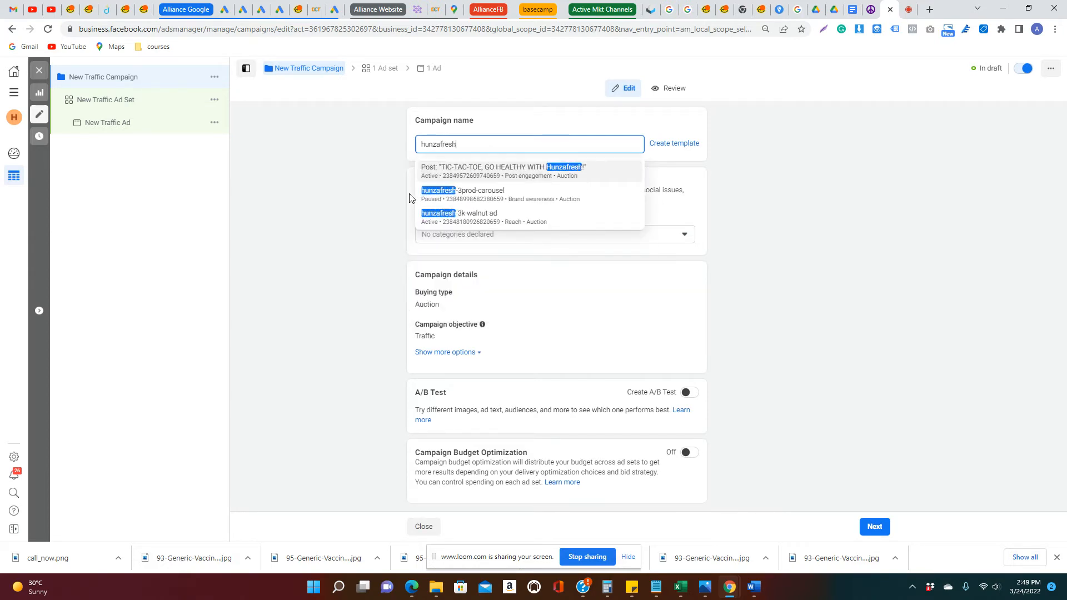
type("-web")
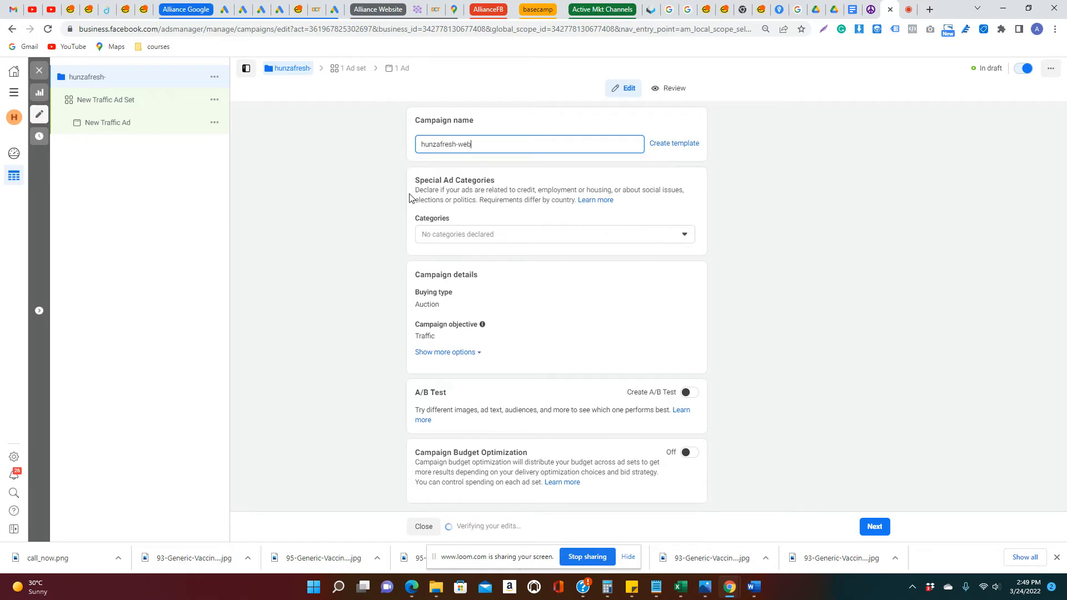
type("traffic-mar")
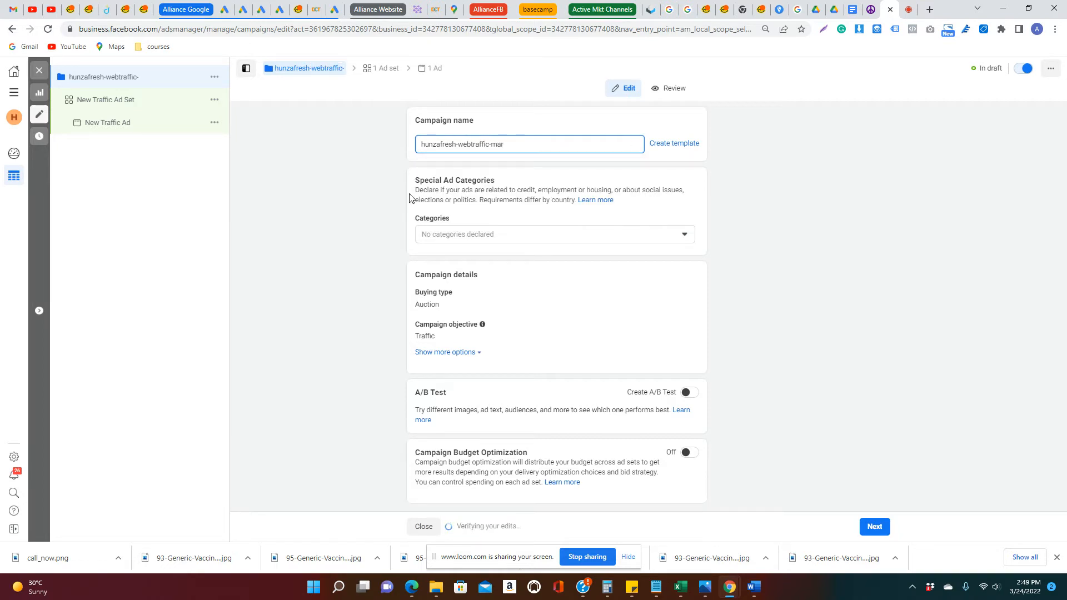
type("2022")
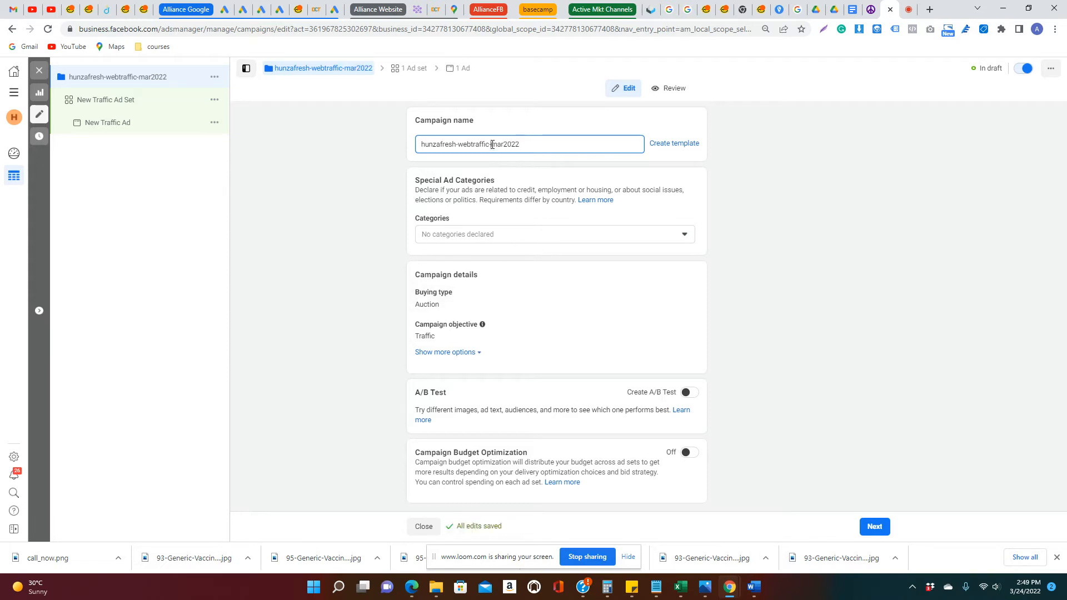
left_click_drag(491, 145, 525, 145)
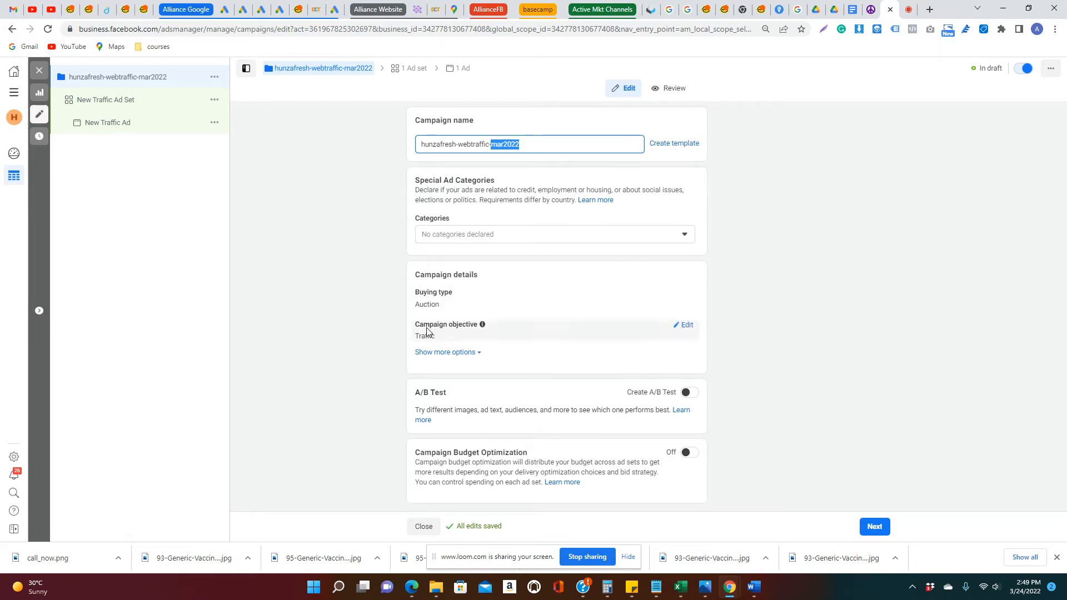
Proceed to the traffic ad set and give it a lifetime budget of Rs1,500
left_click(874, 528)
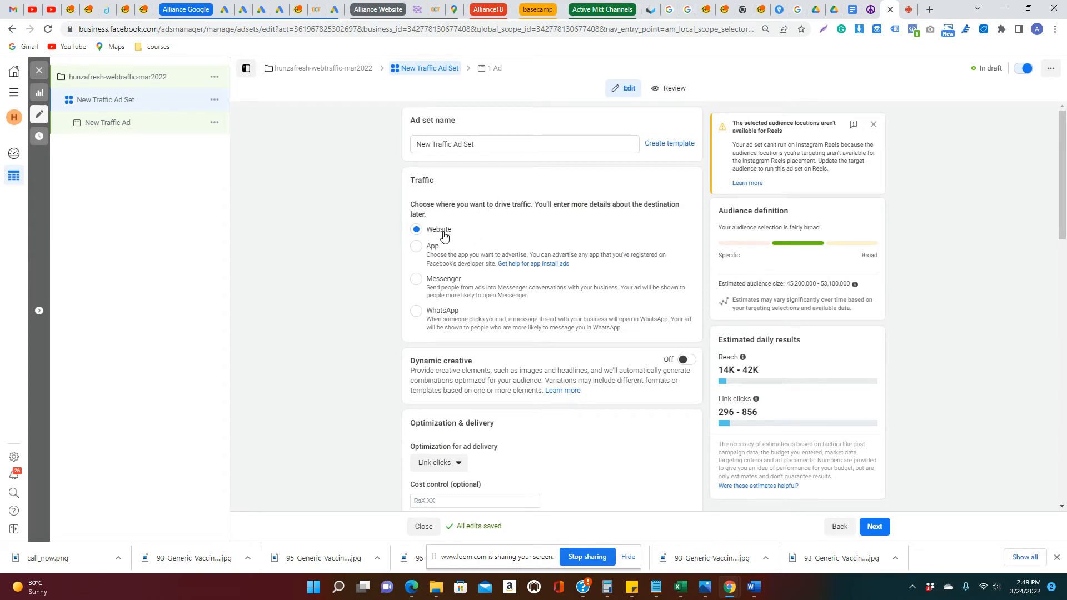
scroll(453, 267, "down", 4)
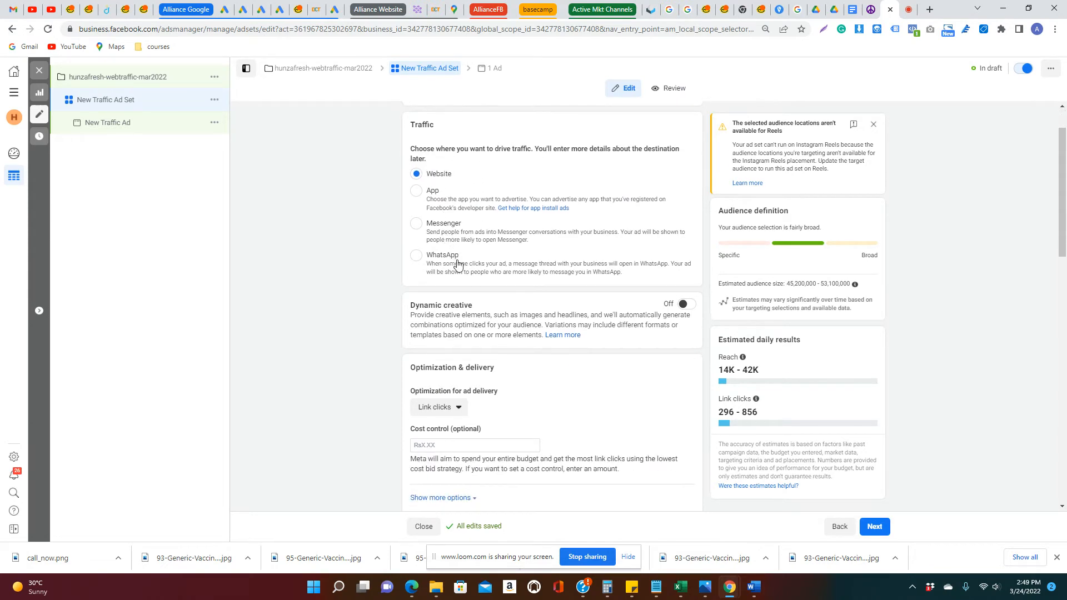
scroll(472, 298, "down", 2)
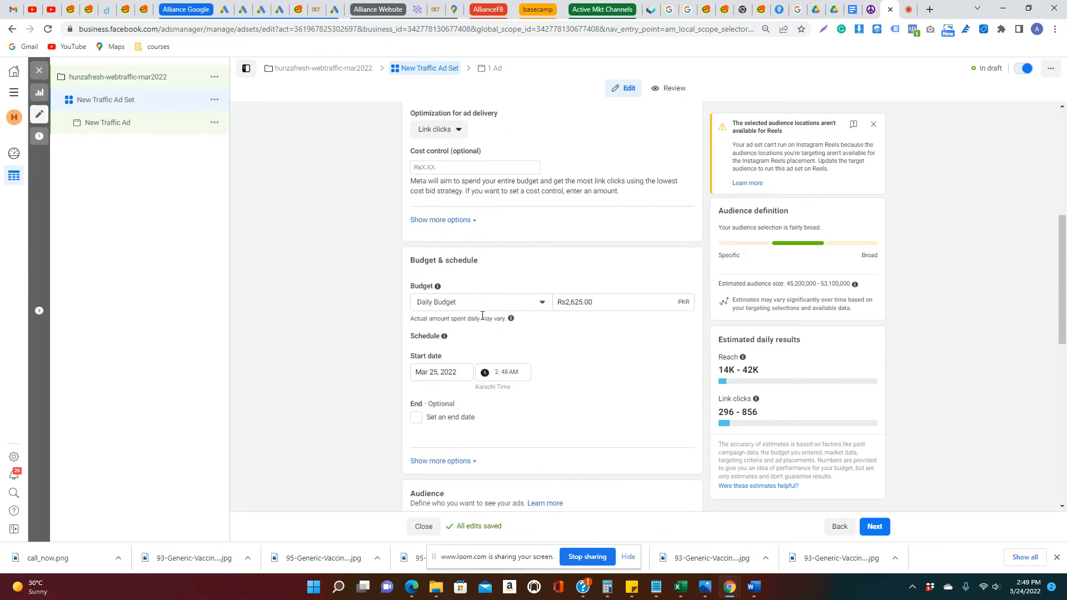
left_click_drag(598, 305, 552, 311)
left_click(524, 304)
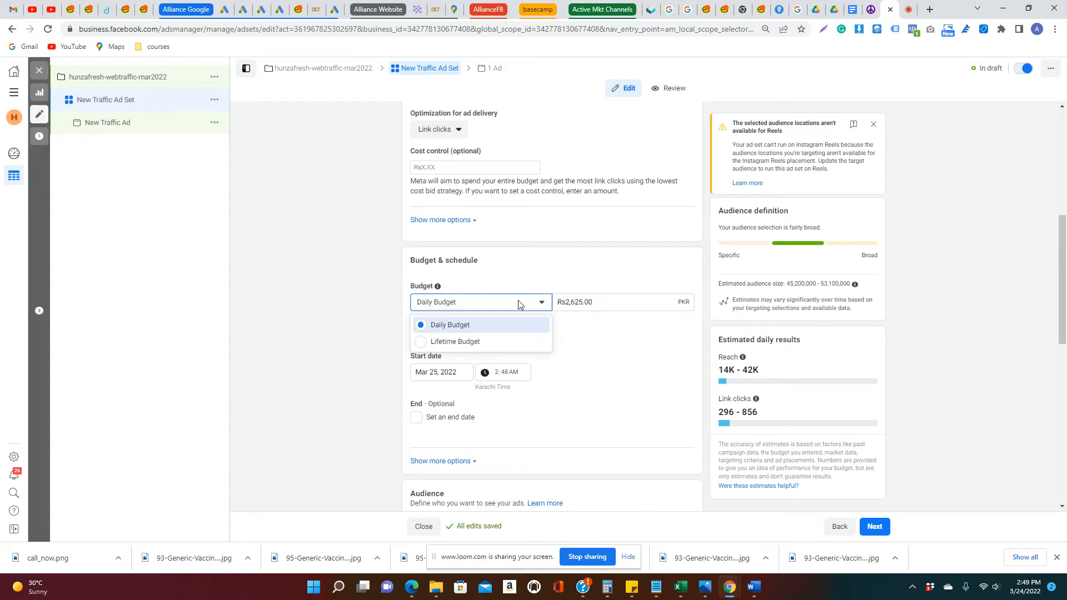
left_click(496, 340)
left_click_drag(592, 306, 545, 306)
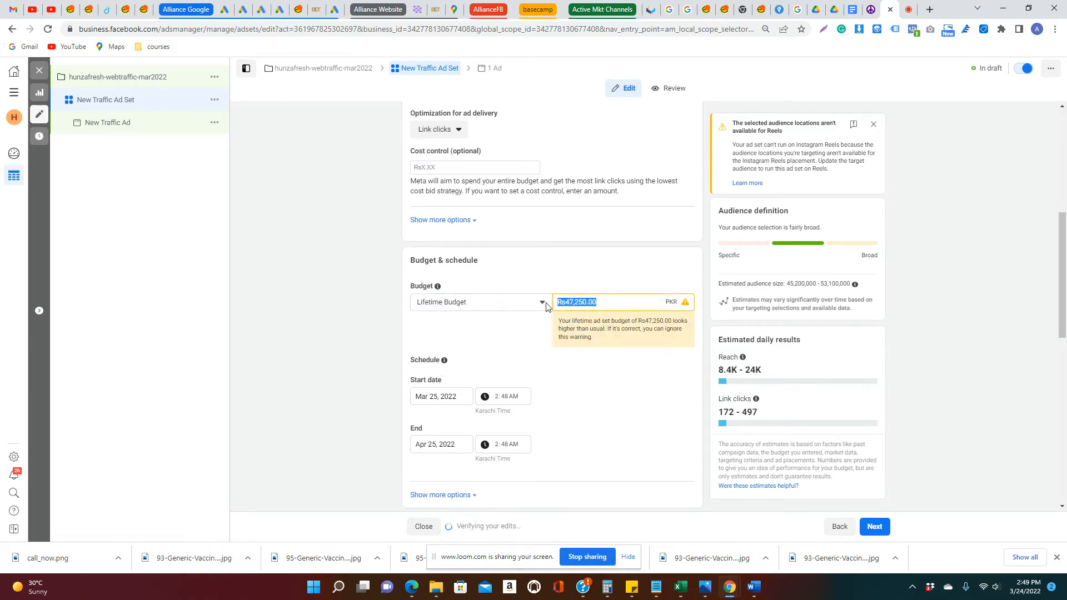
type("1,50")
type("00")
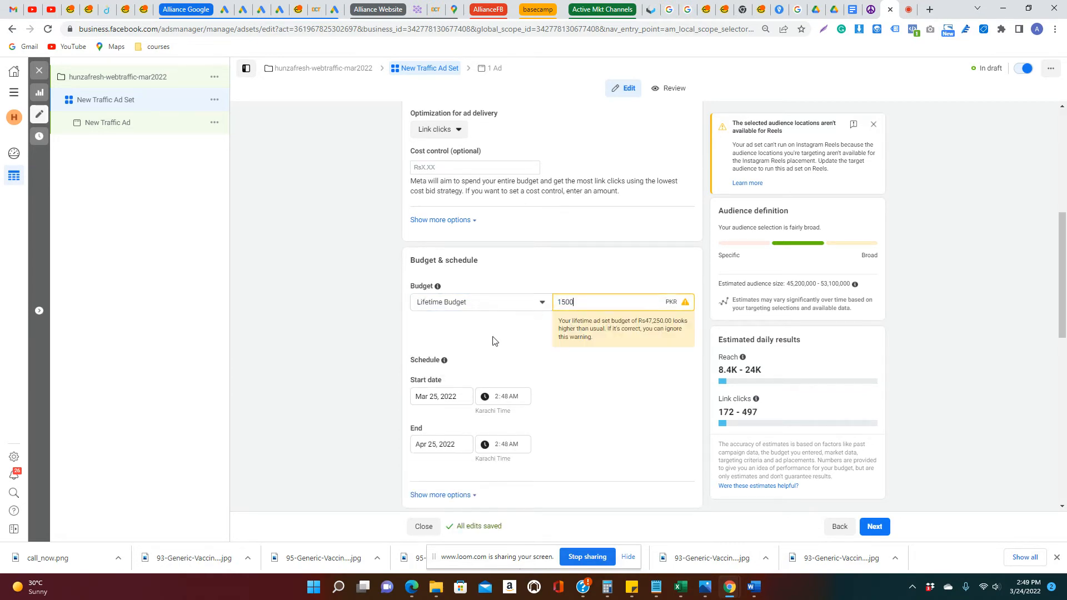
left_click(493, 338)
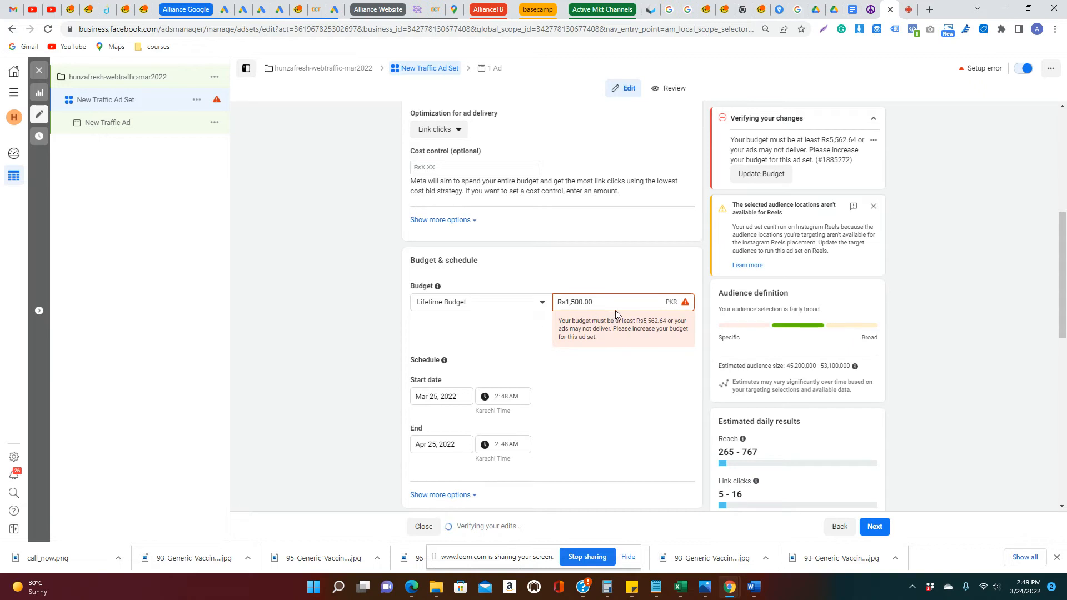
Raise the ad set's lifetime budget to Rs6,000
left_click_drag(615, 309, 556, 303)
type("5")
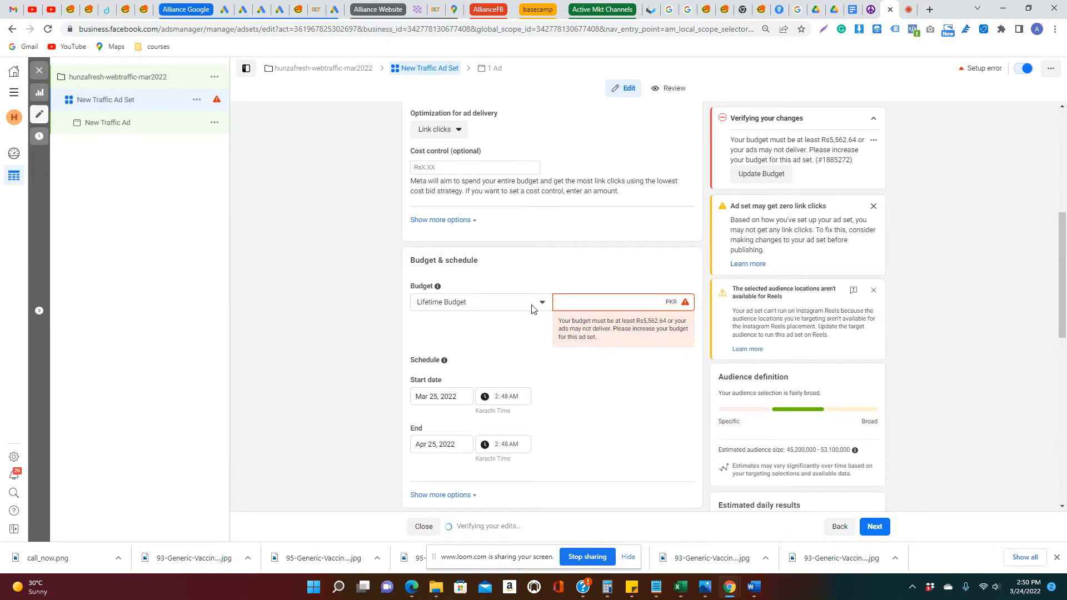
type("6000")
left_click(466, 337)
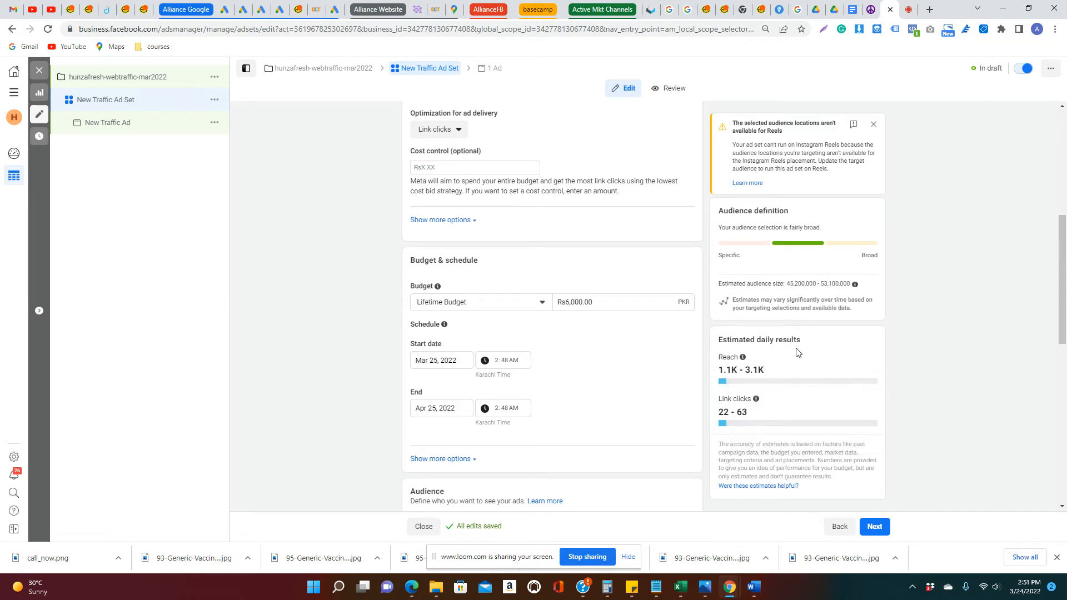
Examine the ad set's estimated daily reach and link clicks, and its audience settings
scroll(795, 353, "down", 1)
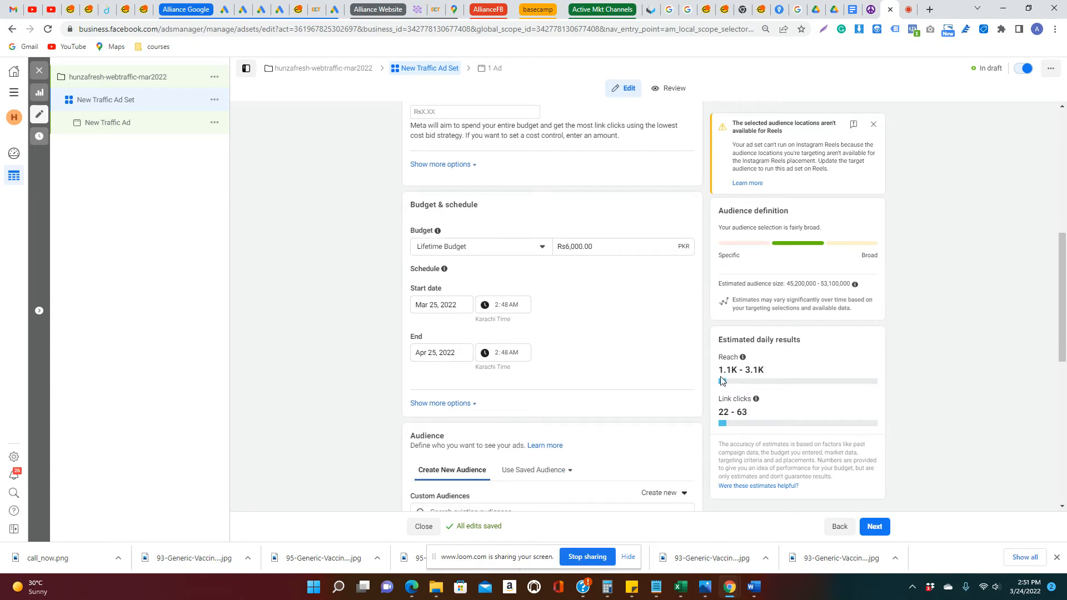
left_click_drag(719, 370, 785, 375)
left_click_drag(717, 411, 764, 417)
scroll(592, 364, "down", 3)
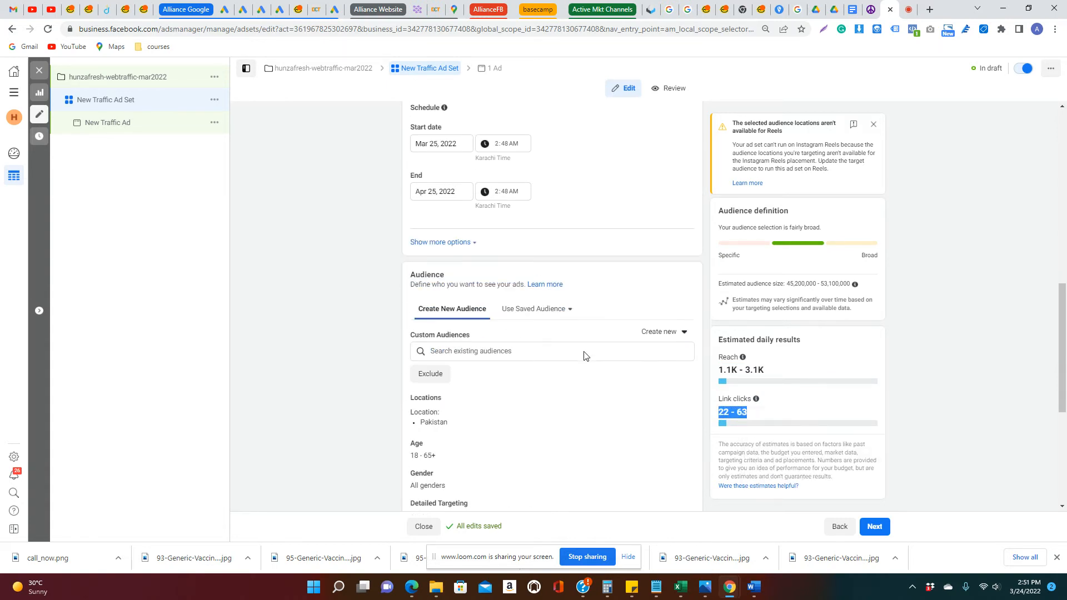
scroll(580, 351, "down", 2)
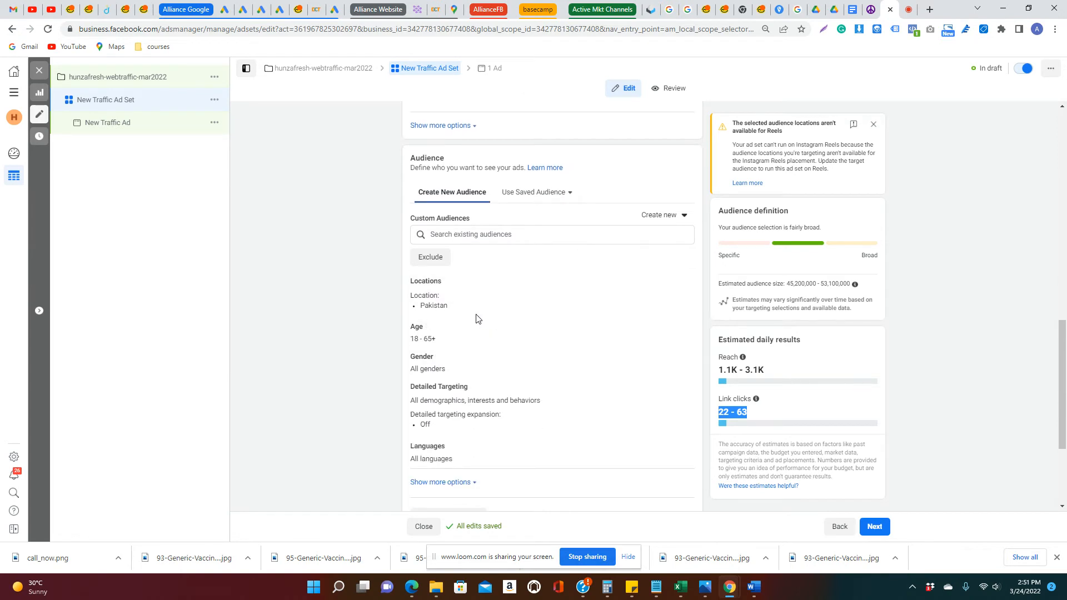
Remove Pakistan from the audience locations and restrict location targeting to people living in this location
left_click(679, 285)
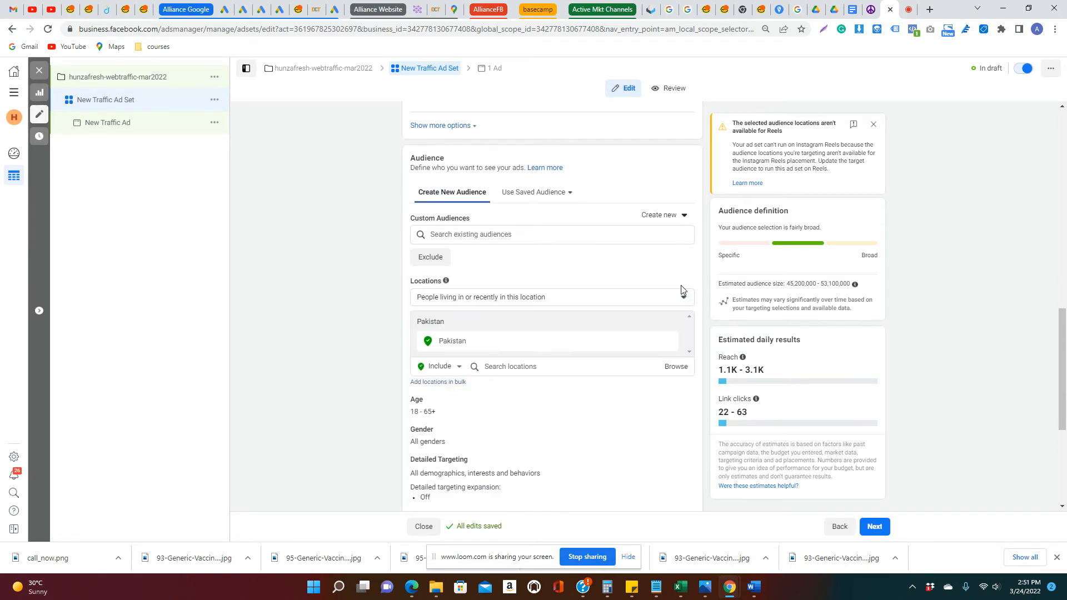
left_click(667, 341)
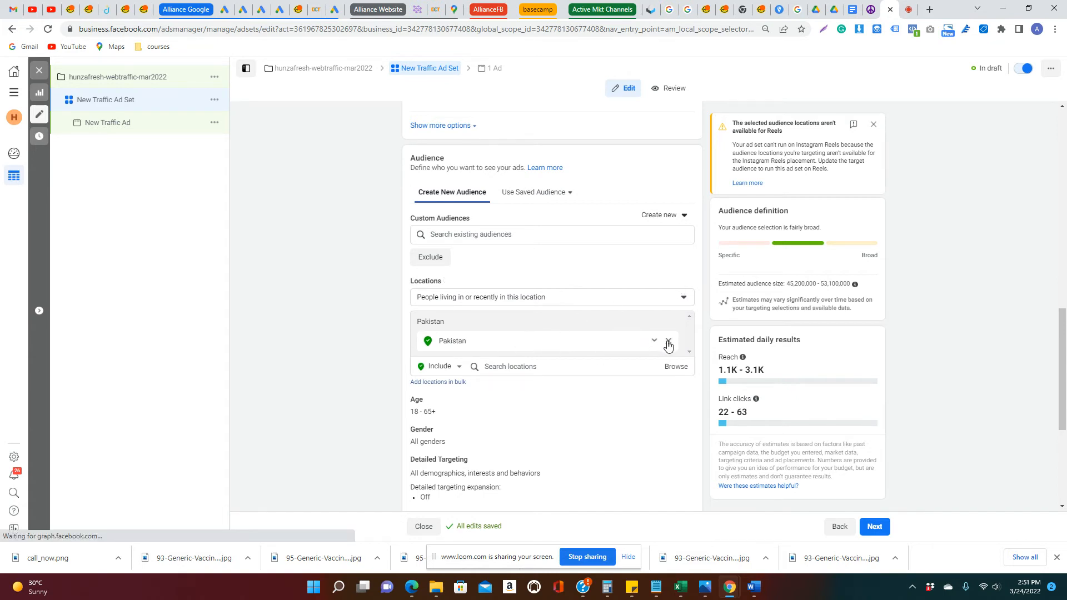
left_click(570, 330)
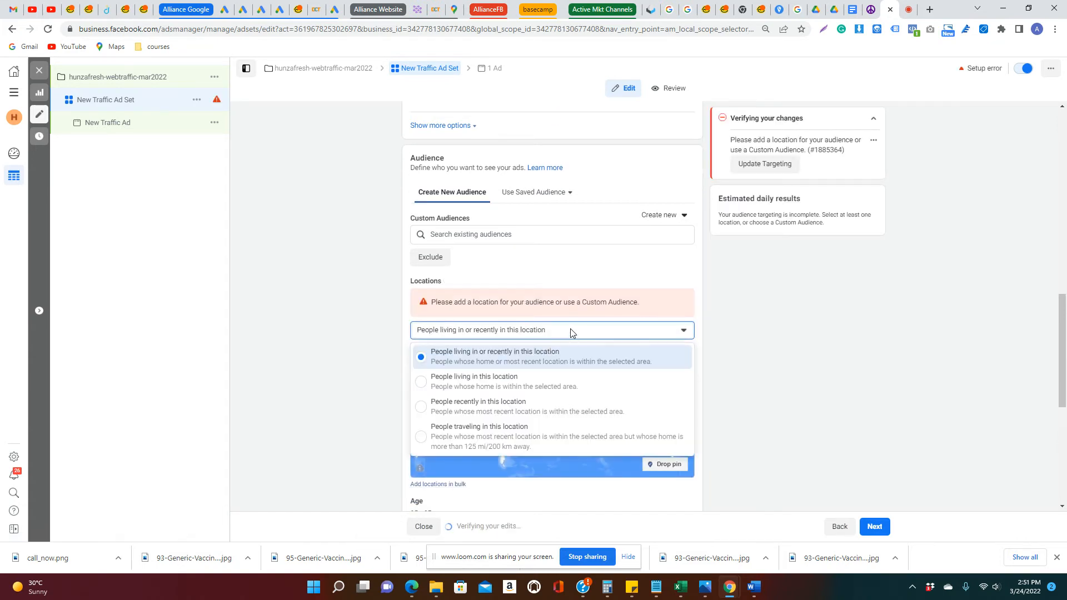
left_click(569, 329)
left_click(567, 330)
left_click(497, 389)
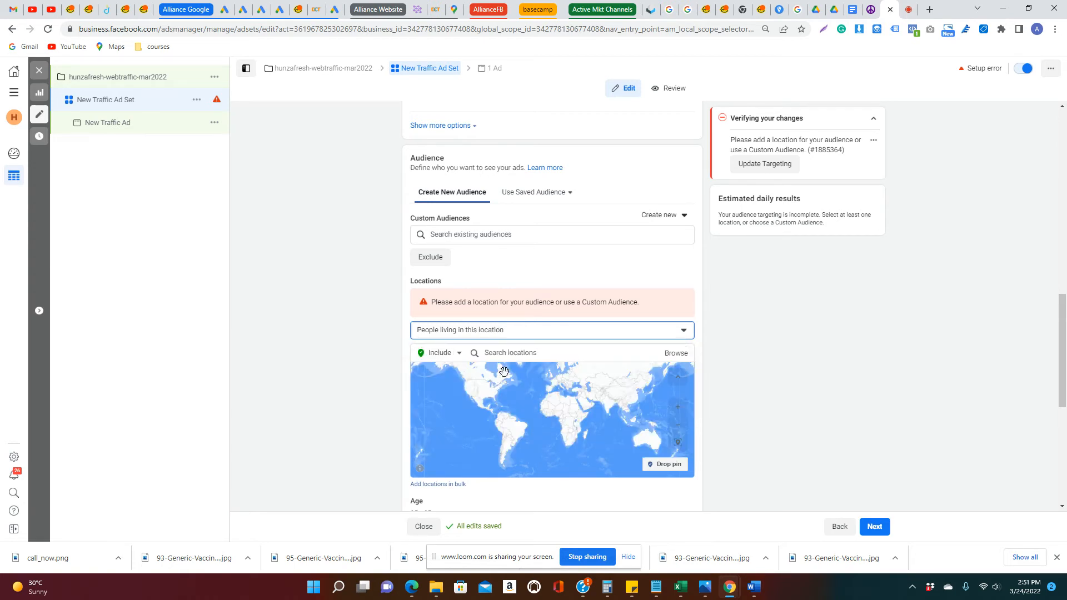
Search the locations for boat basin and include Boat Basin, Clifton Karachi in the audience
left_click(522, 358)
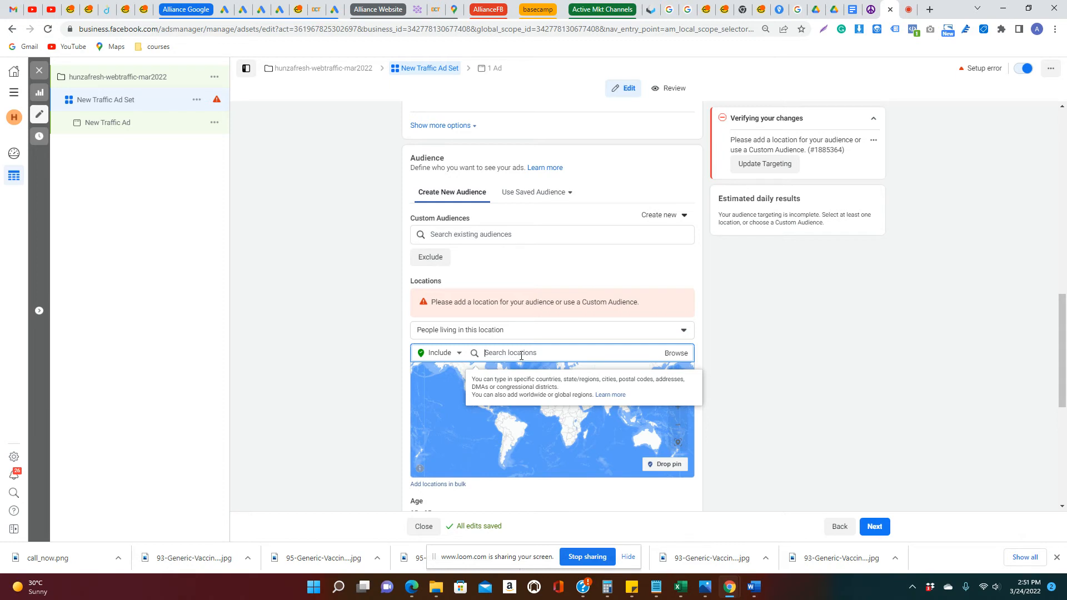
type("basin")
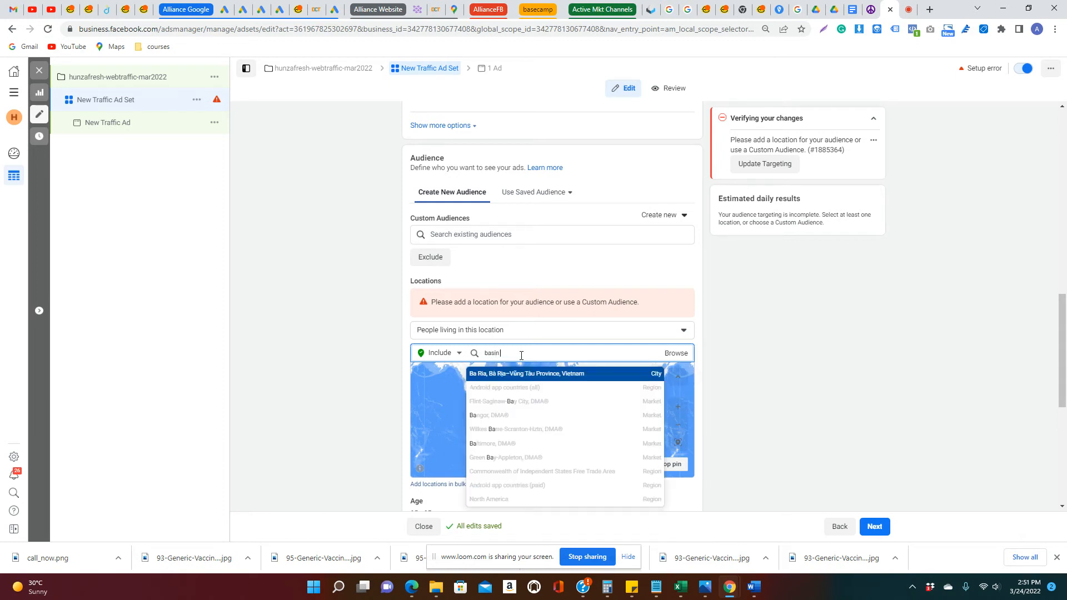
key("BackSpace")
key("BackSpace")
type("oat basin")
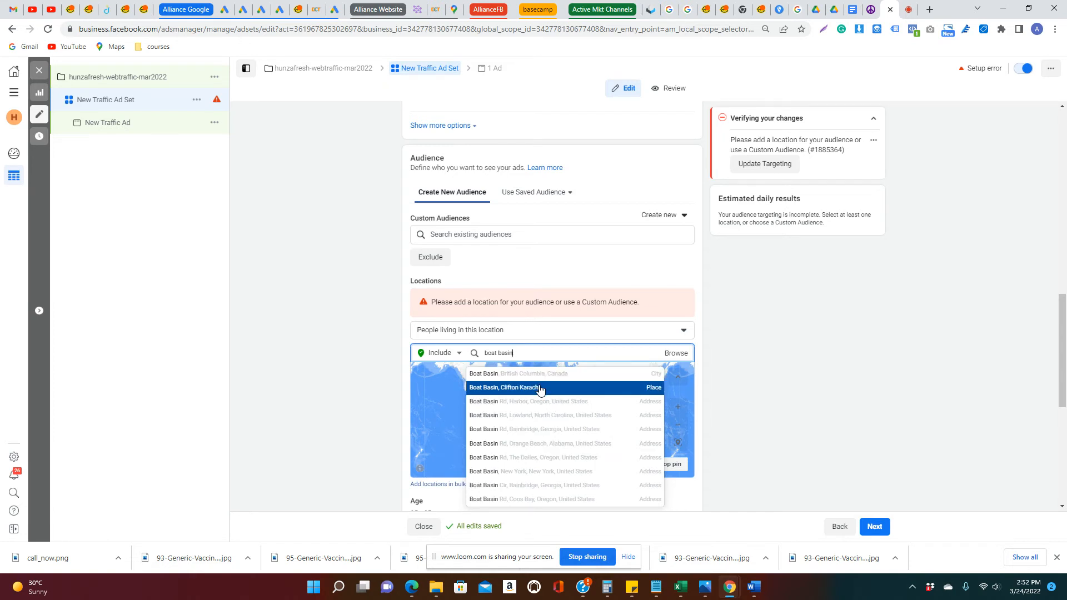
left_click(538, 385)
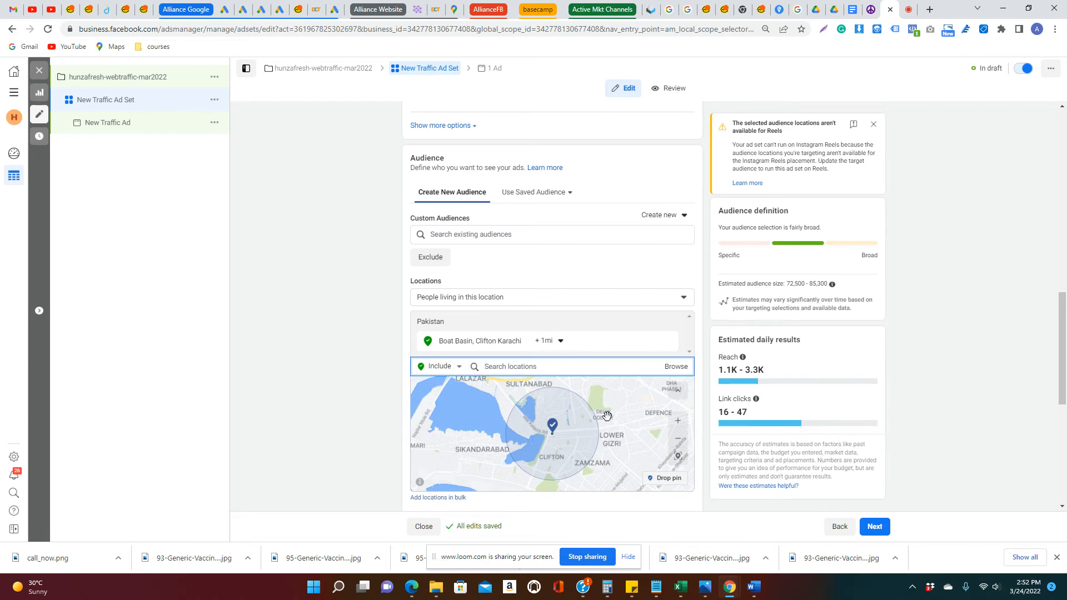
Drop a location pin on the Karachi coast southeast of Boat Basin and set its radius to 5 mi
scroll(606, 415, "down", 1)
scroll(607, 422, "down", 1)
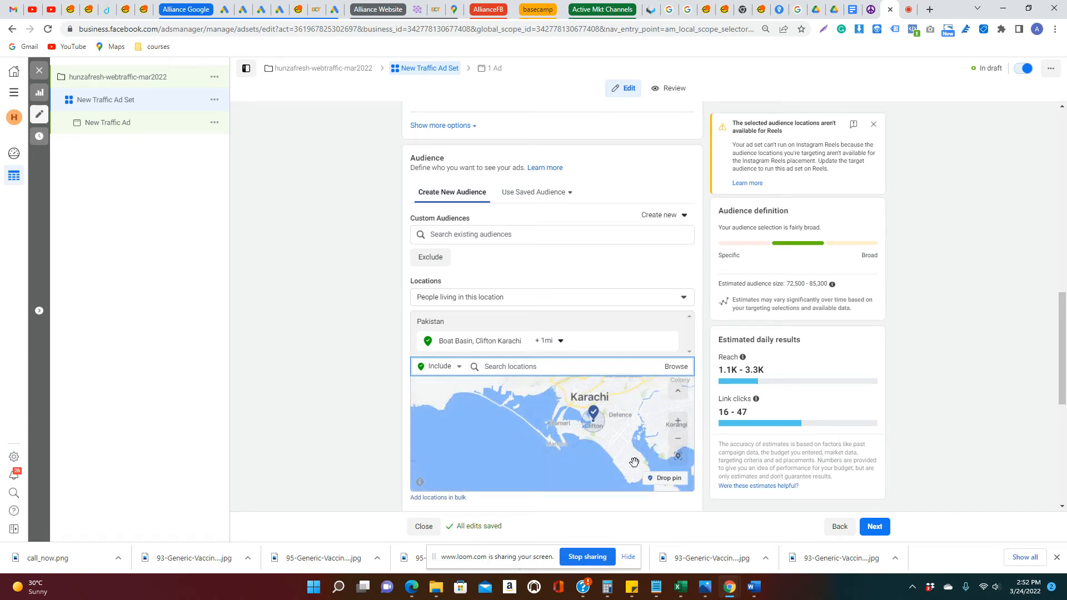
left_click(667, 481)
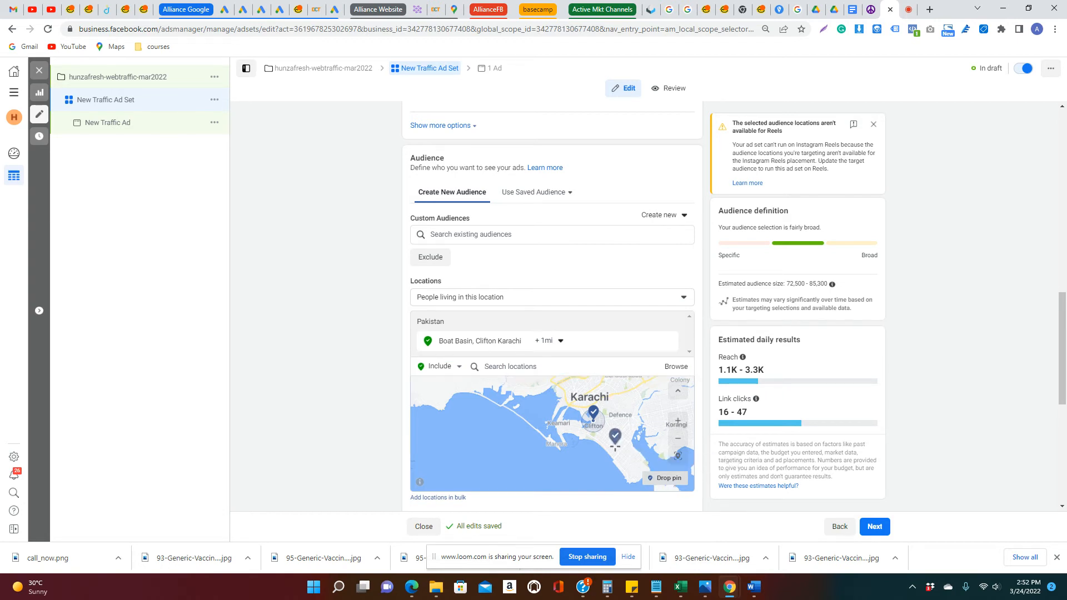
left_click(618, 446)
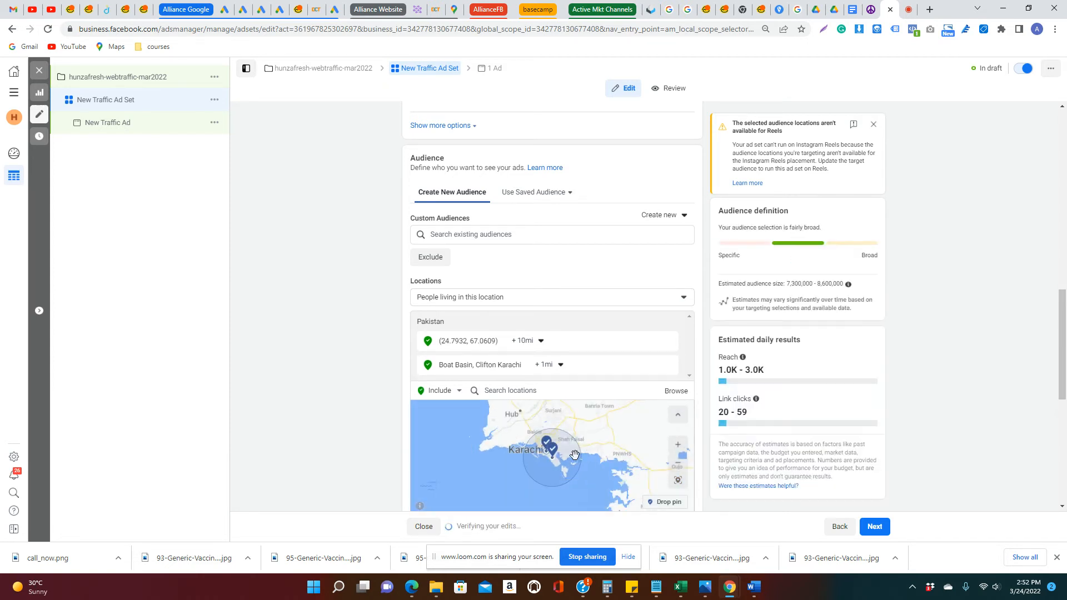
left_click(542, 341)
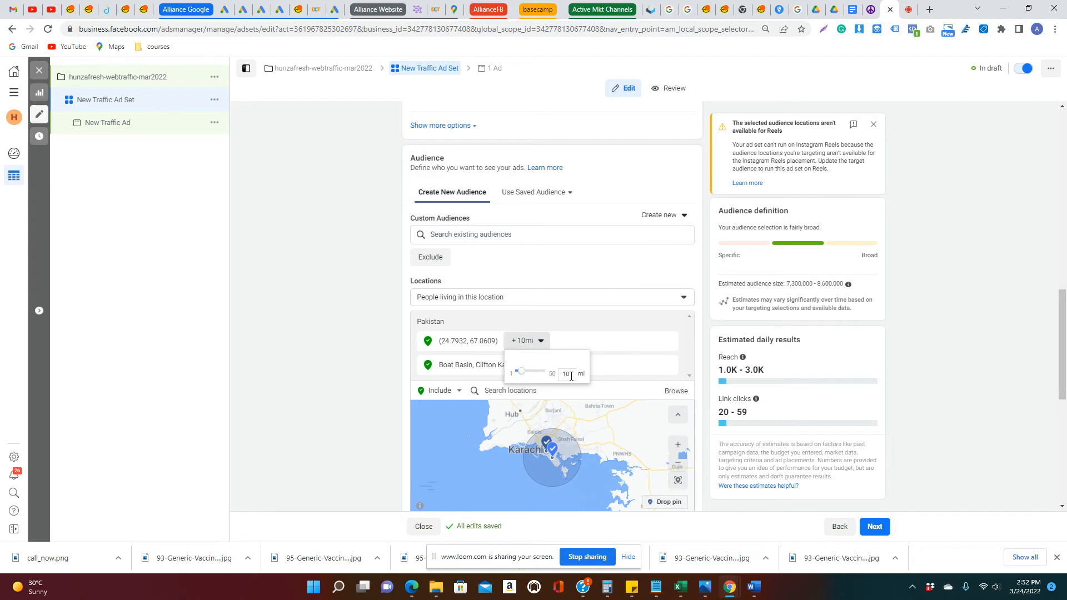
type("5")
key("Return")
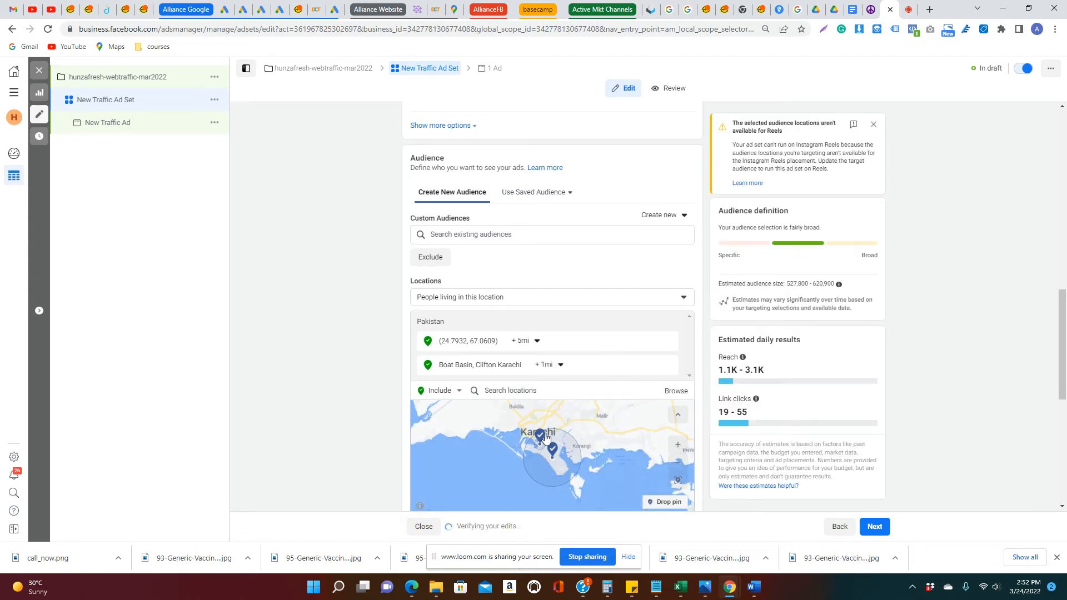
Reduce the dropped pin's radius to 4 mi and check its coverage on the map
left_click(536, 342)
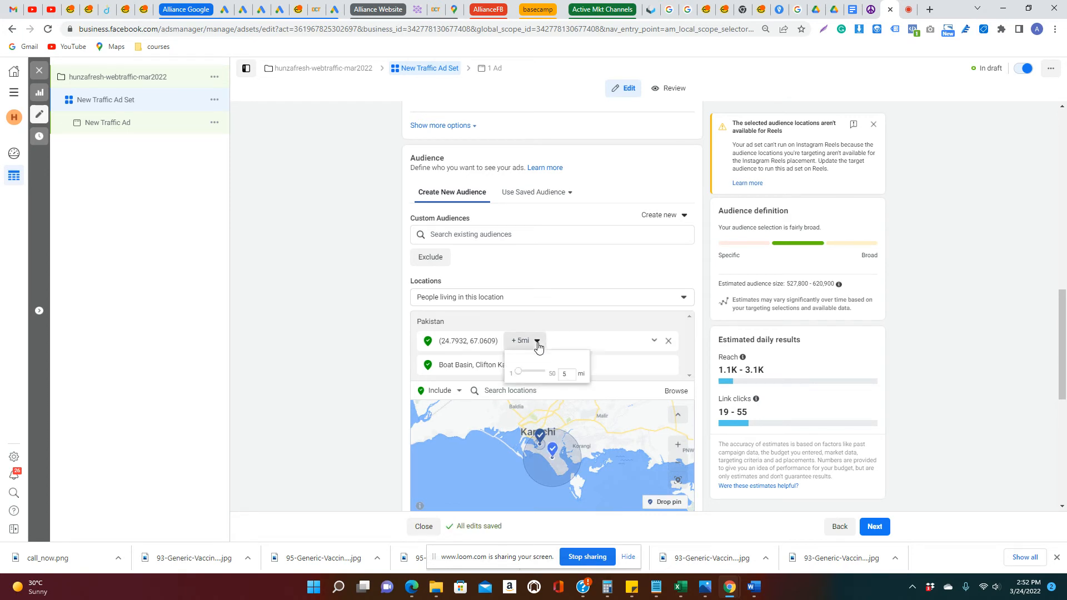
double_click(563, 374)
type("4")
key("Return")
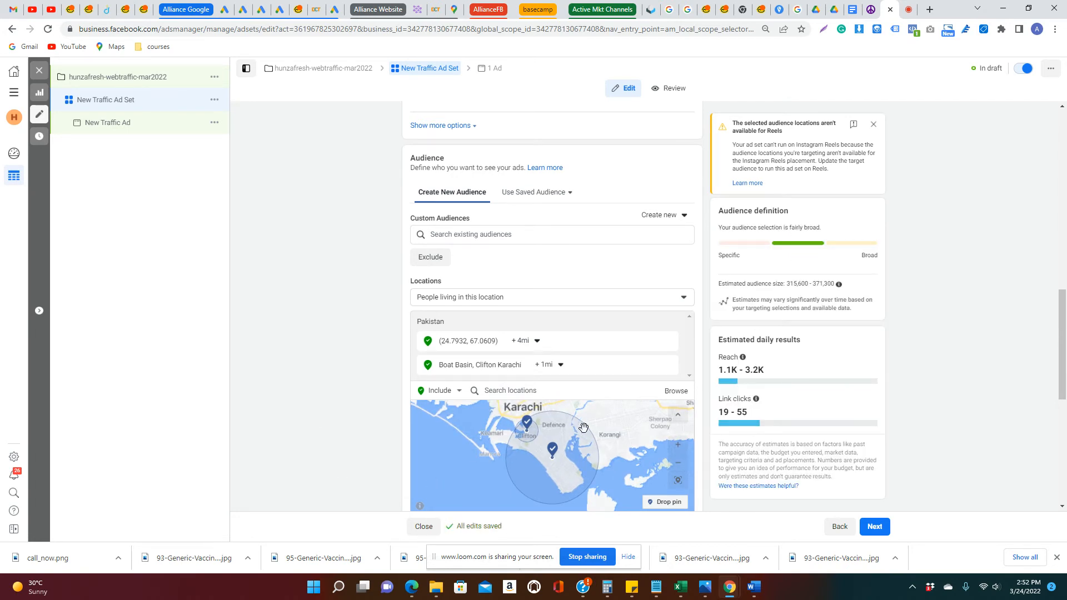
left_click_drag(585, 457, 531, 460)
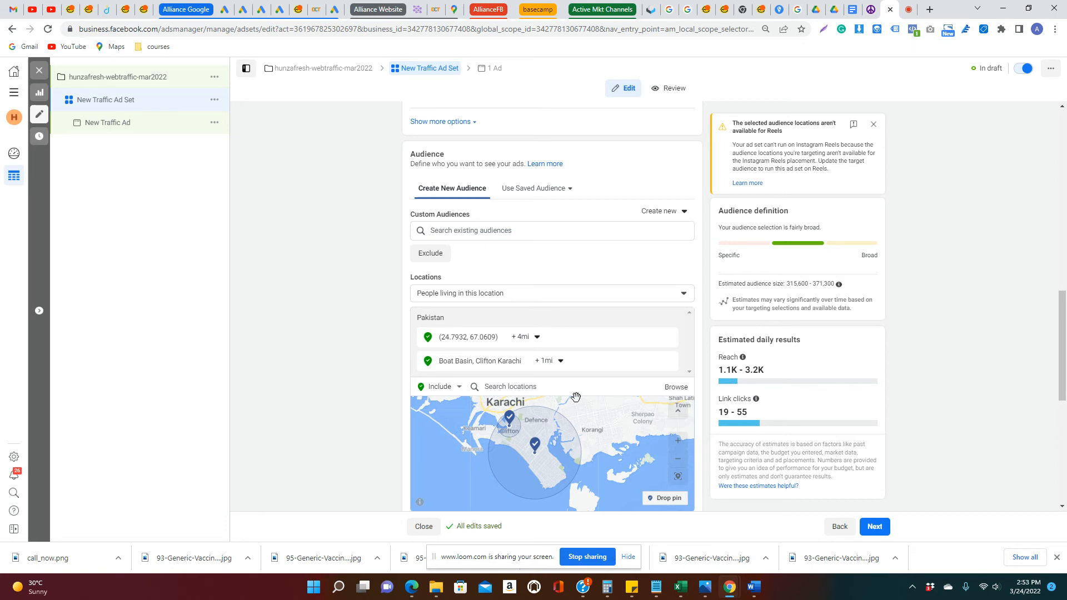
Rename the traffic ad set as local-ad-6kbudget
scroll(648, 361, "down", 2)
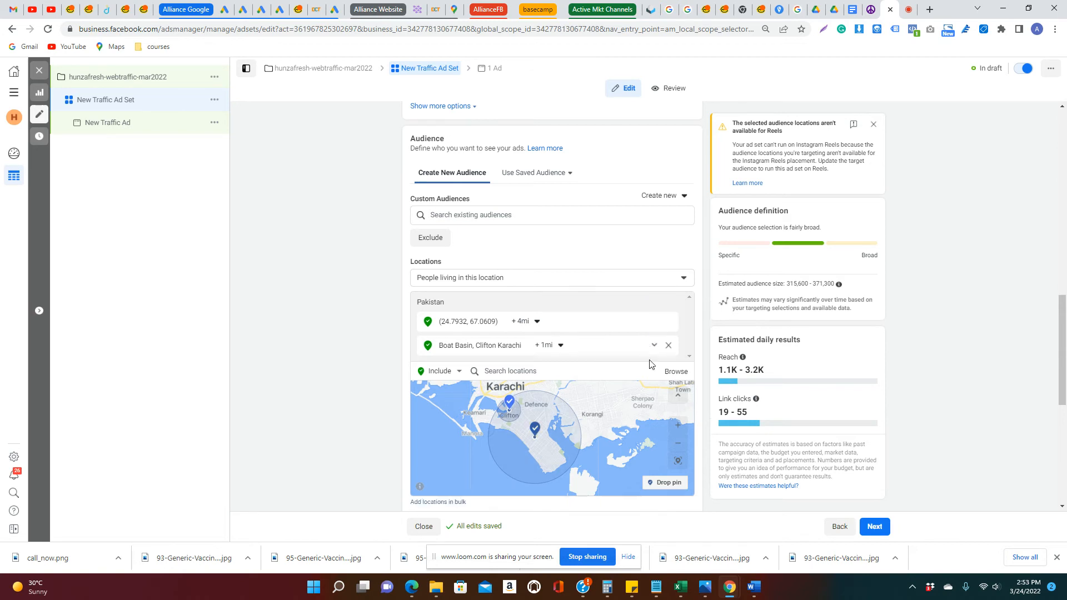
scroll(586, 337, "down", 2)
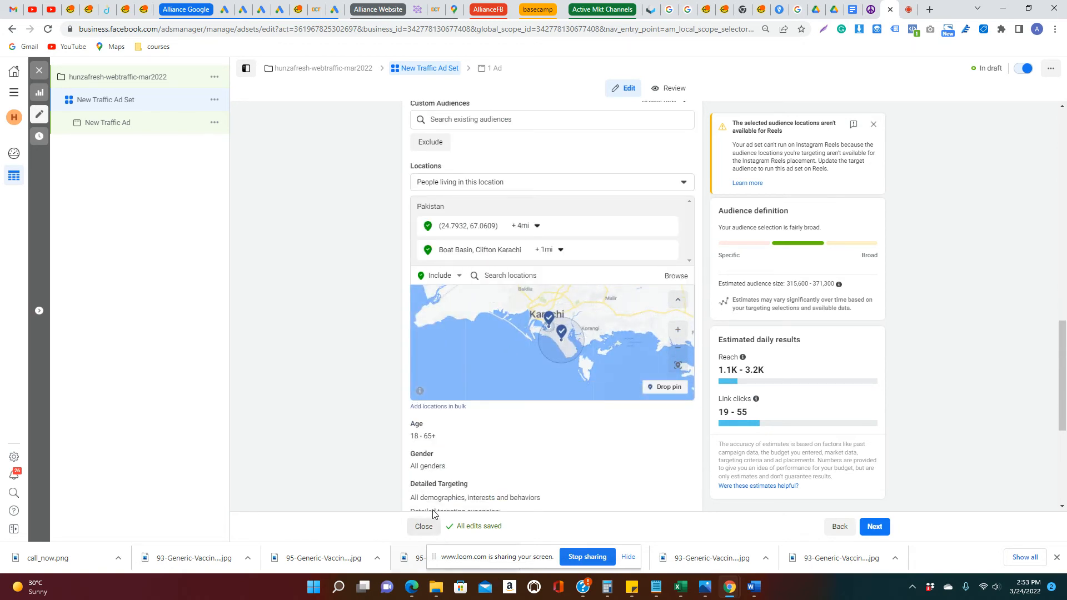
scroll(440, 443, "down", 2)
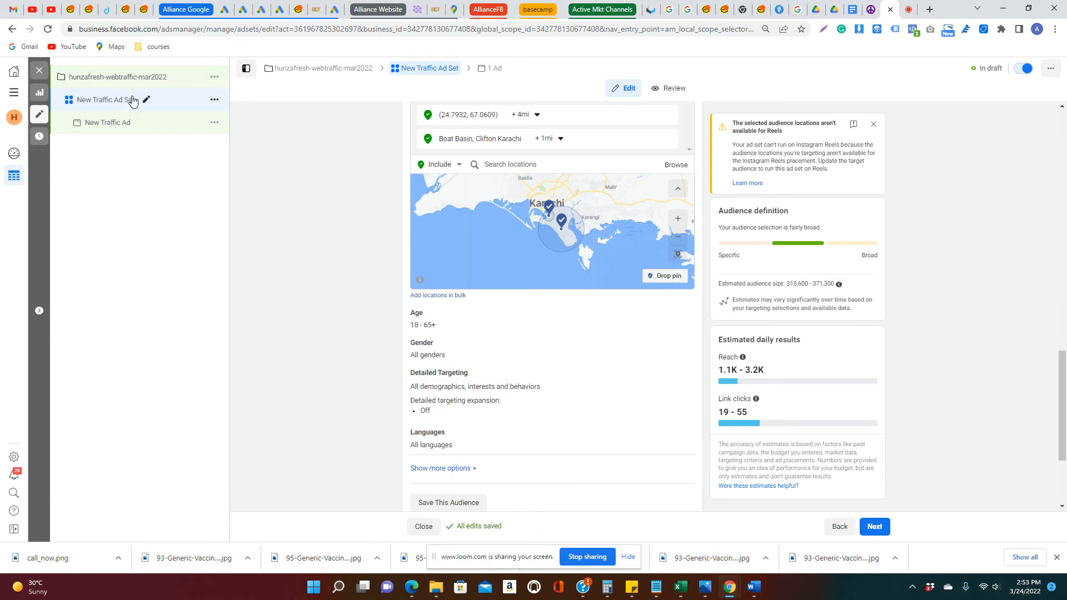
scroll(421, 234, "up", 3)
scroll(326, 236, "up", 15)
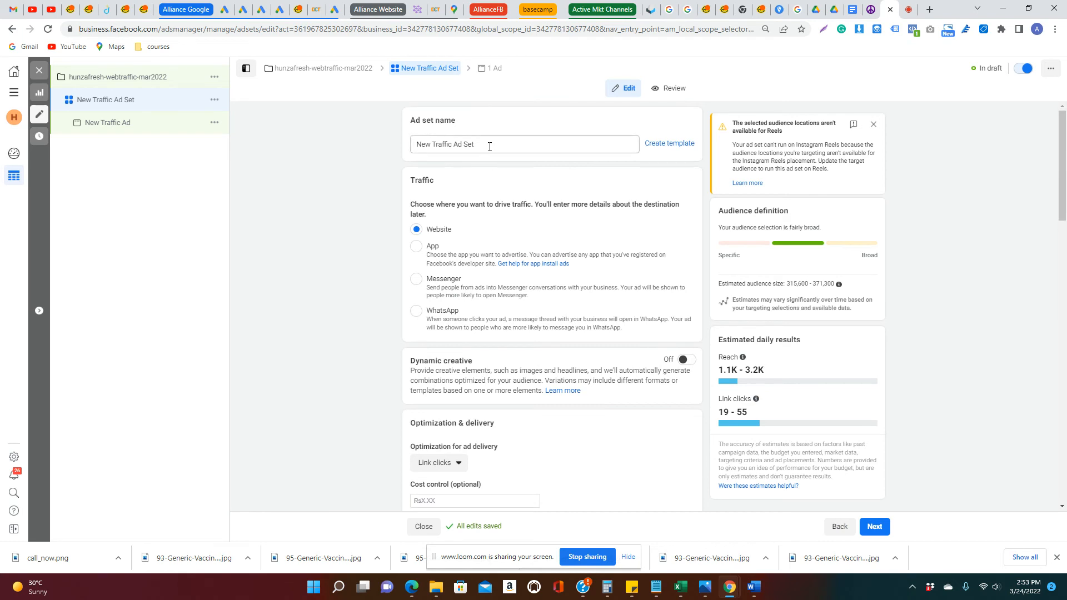
triple_click(488, 144)
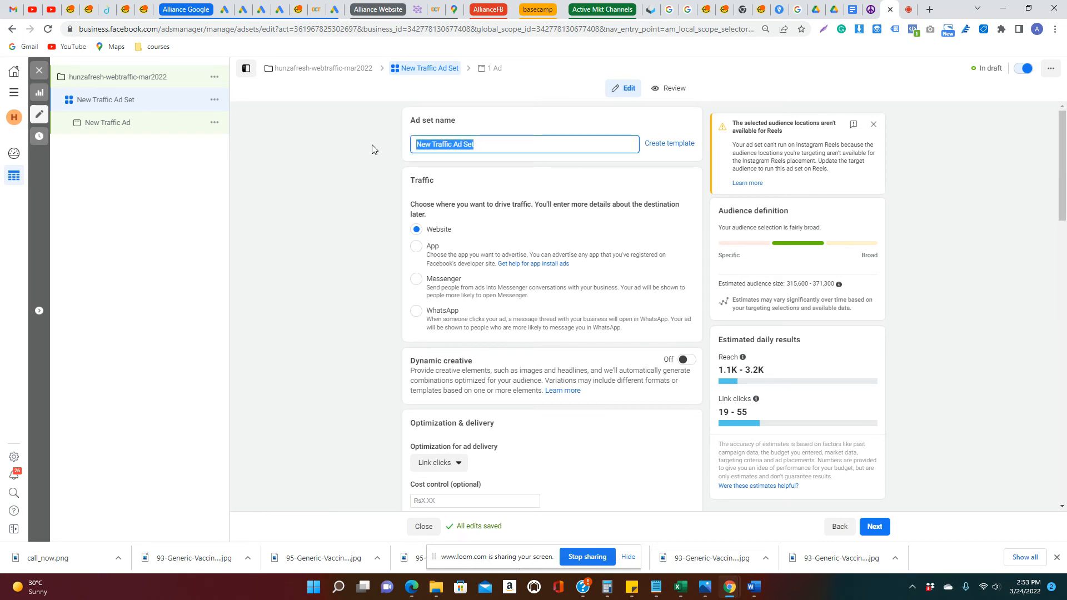
key("BackSpace")
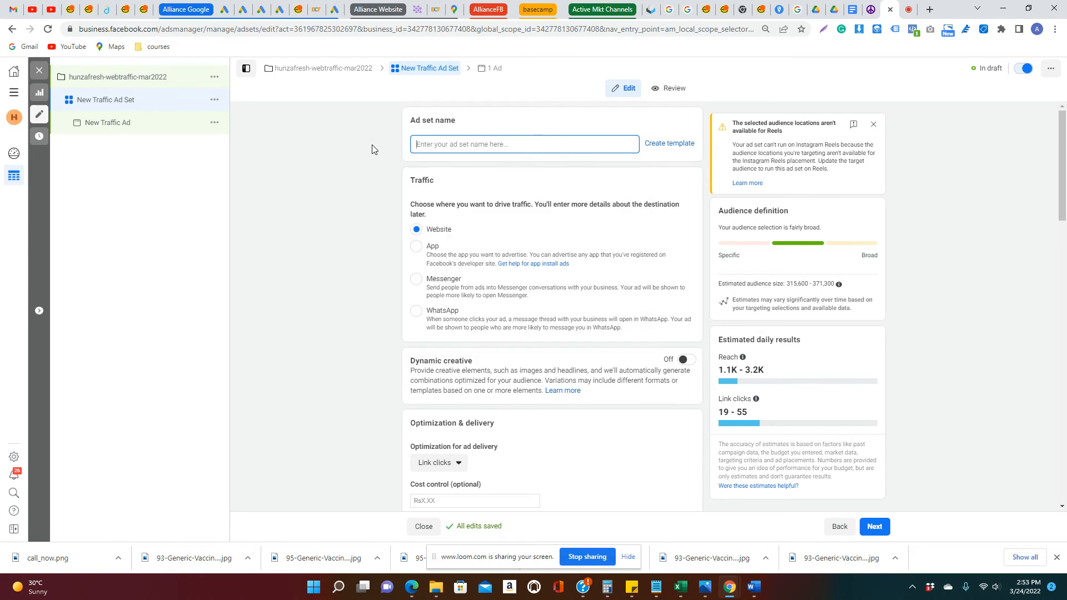
type("mal")
key("BackSpace")
key("BackSpace")
key("BackSpace")
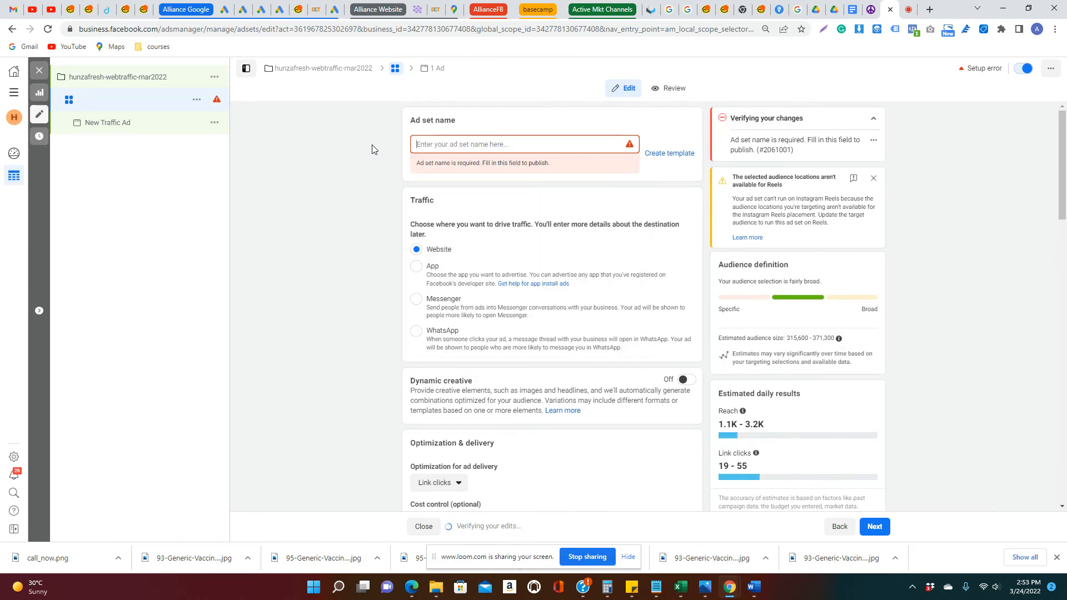
type("local")
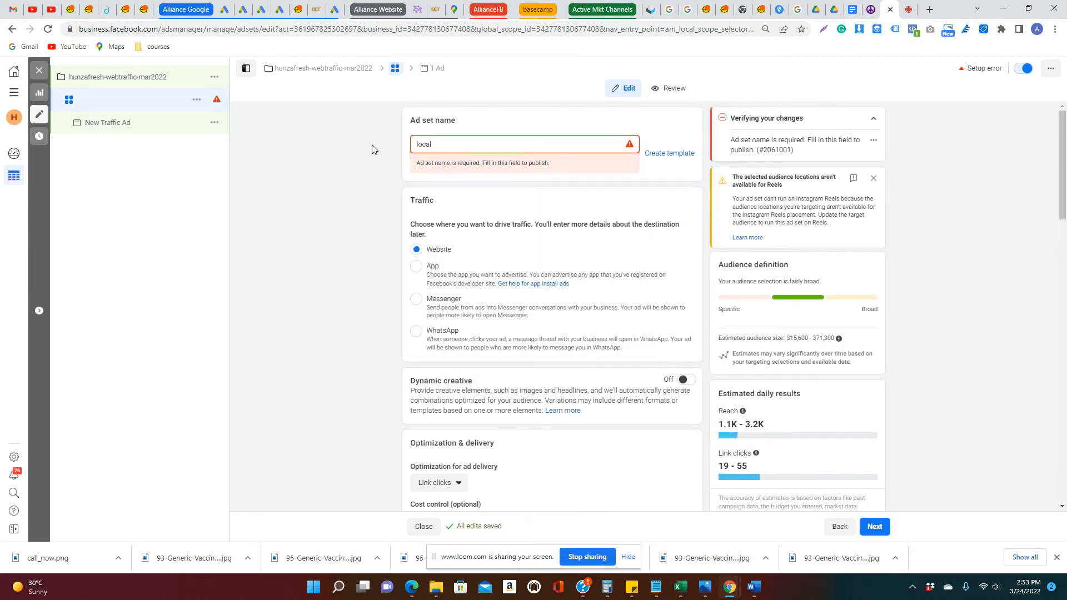
type("-ad-6")
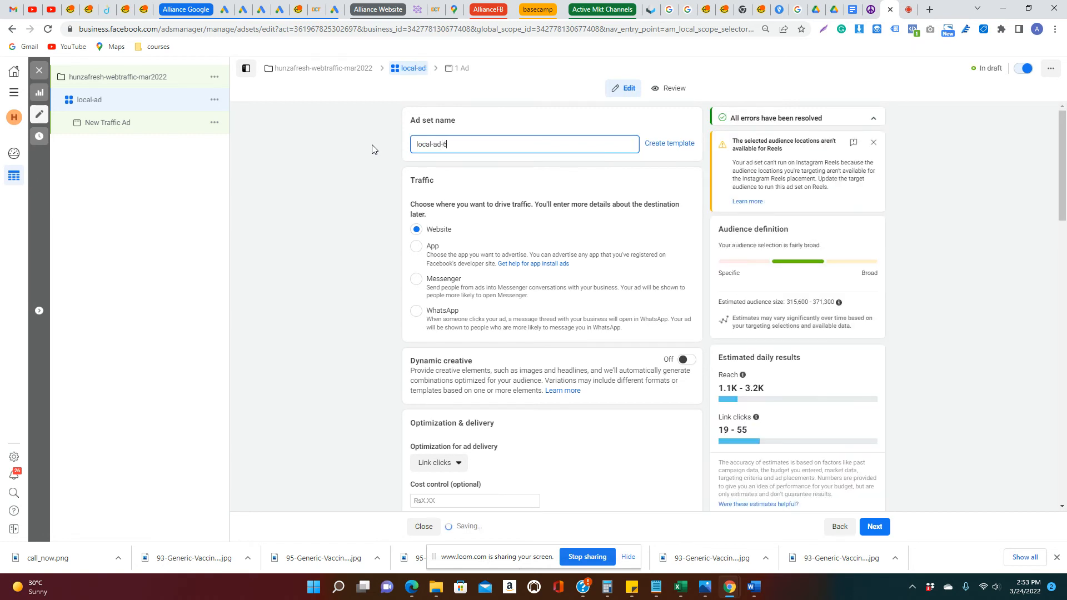
type("kbudget")
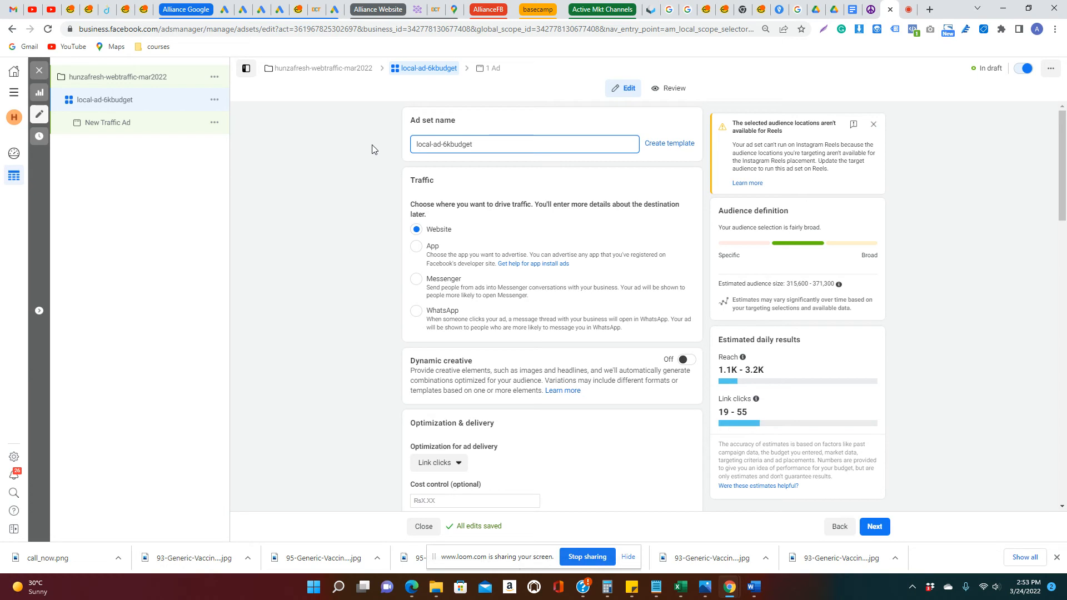
Add the Golf interest under Sports to the audience's detailed targeting
scroll(545, 206, "down", 10)
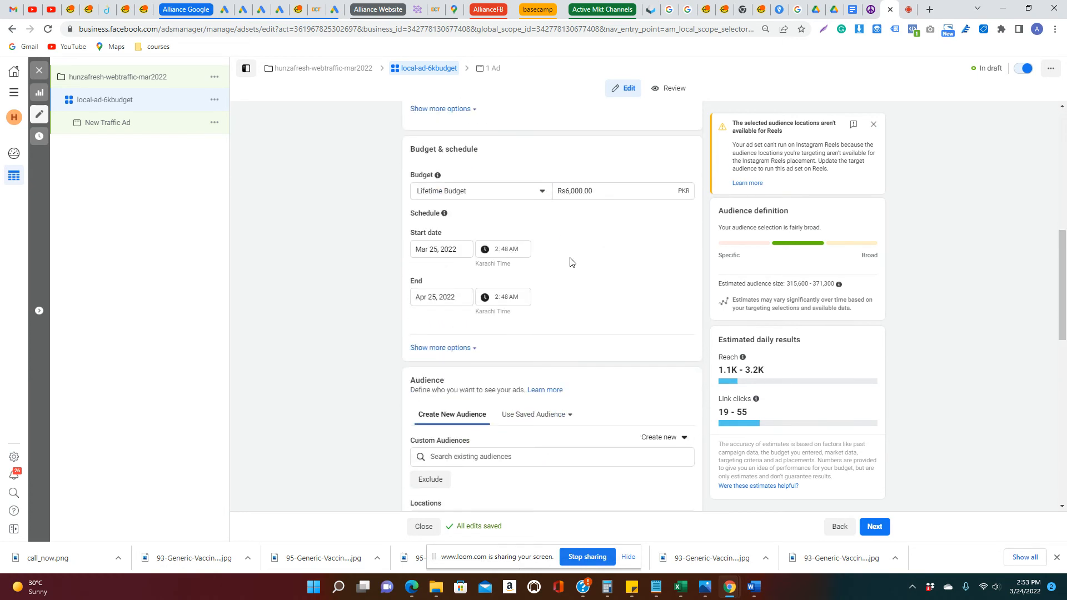
scroll(570, 262, "down", 4)
scroll(552, 244, "down", 5)
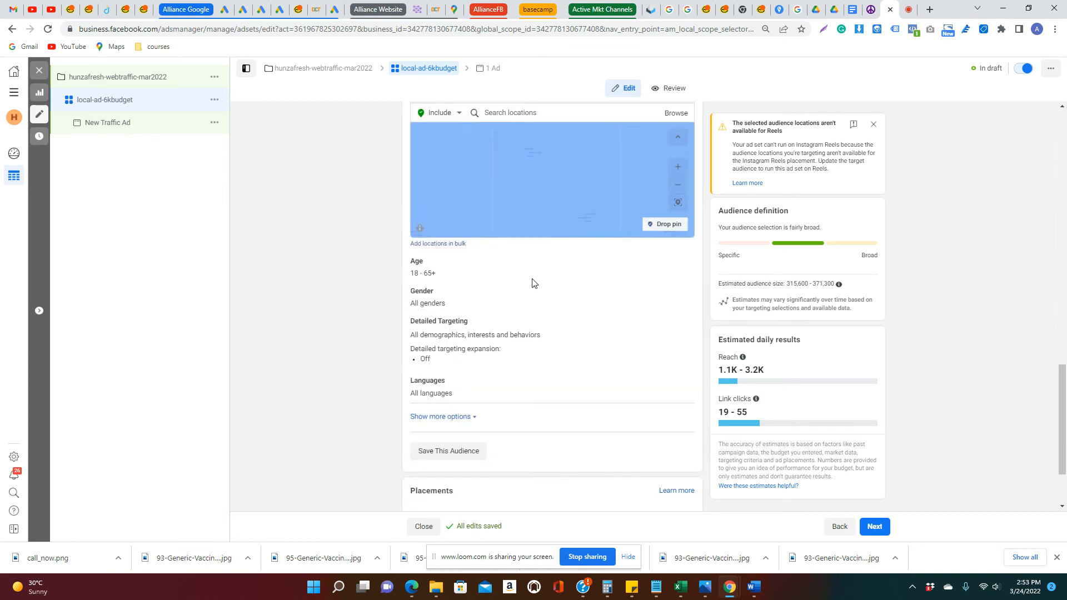
left_click(688, 329)
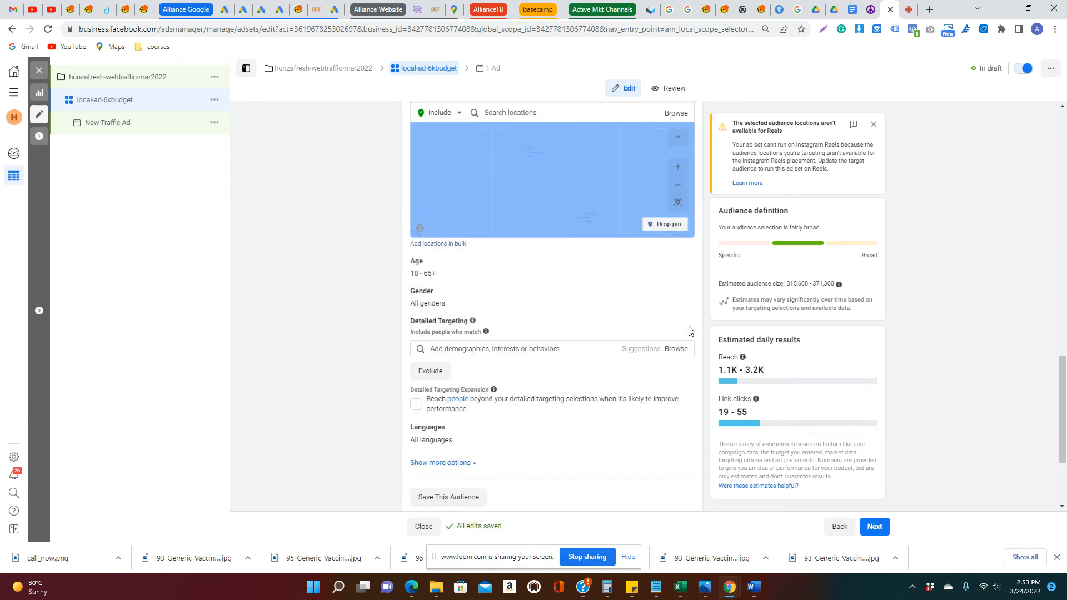
left_click(558, 348)
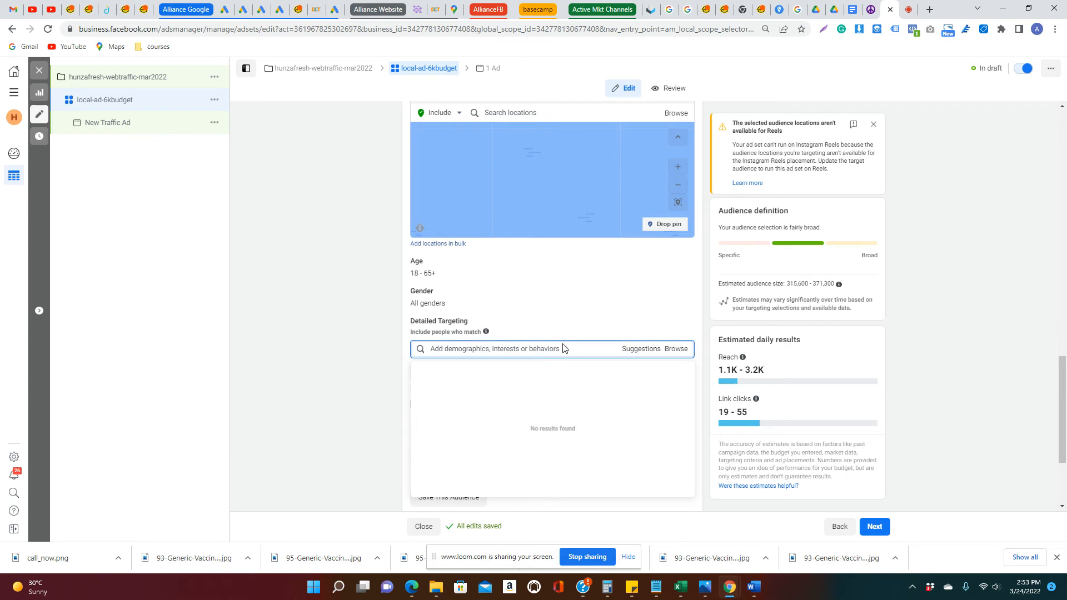
type("golf")
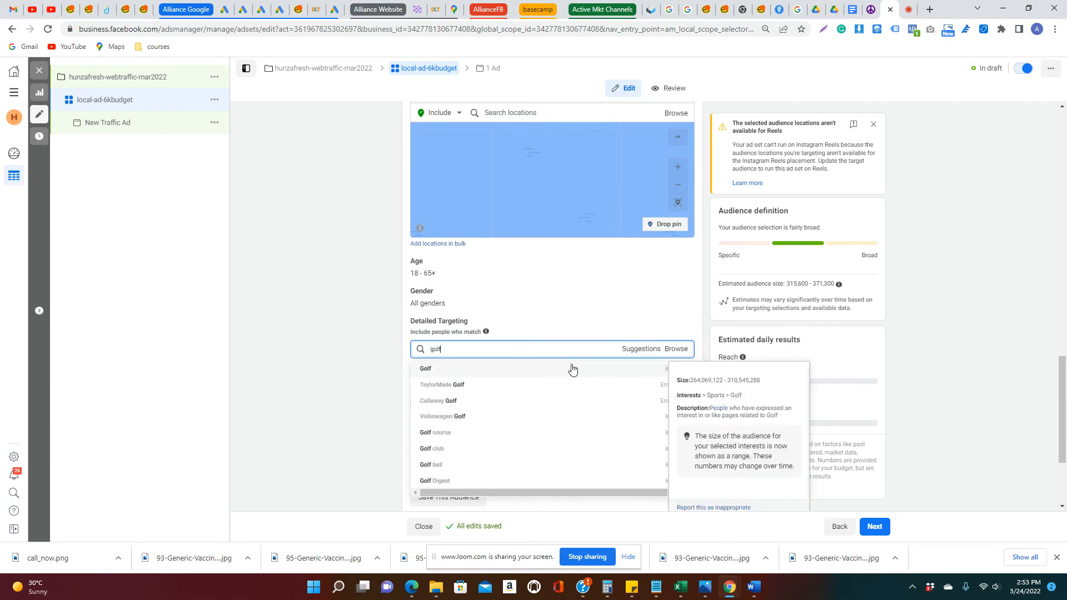
left_click(572, 368)
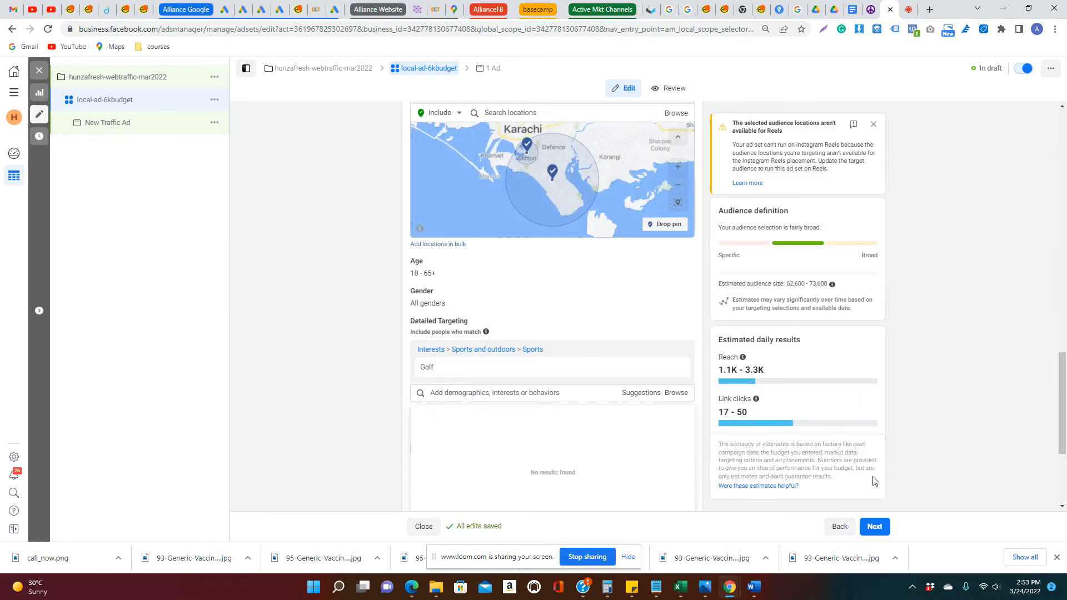
Proceed to the ad level and set the ad's Instagram account to hunzafresh
left_click(887, 532)
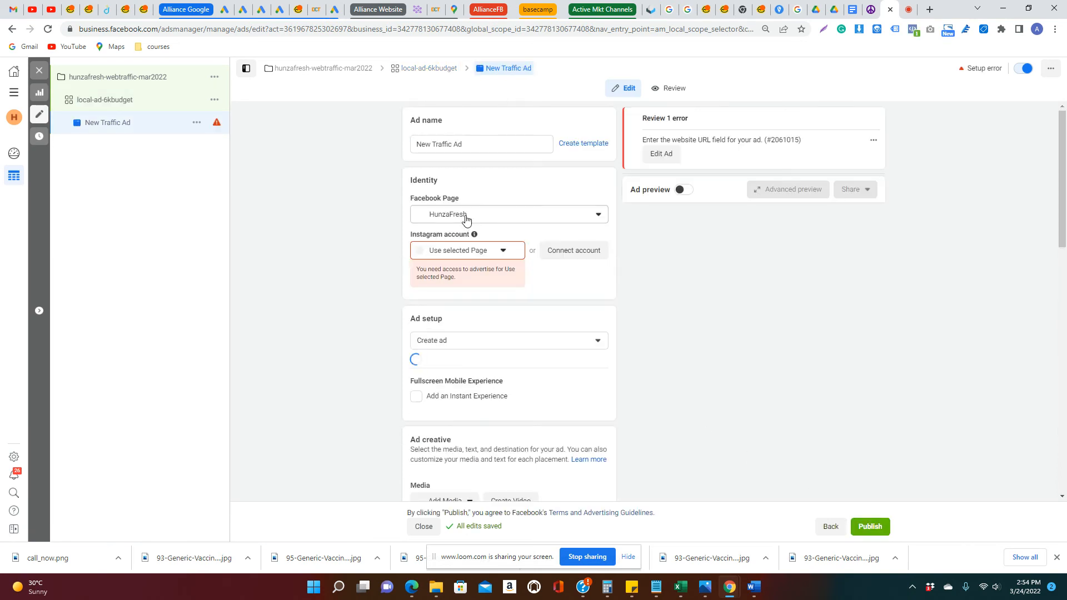
left_click(476, 252)
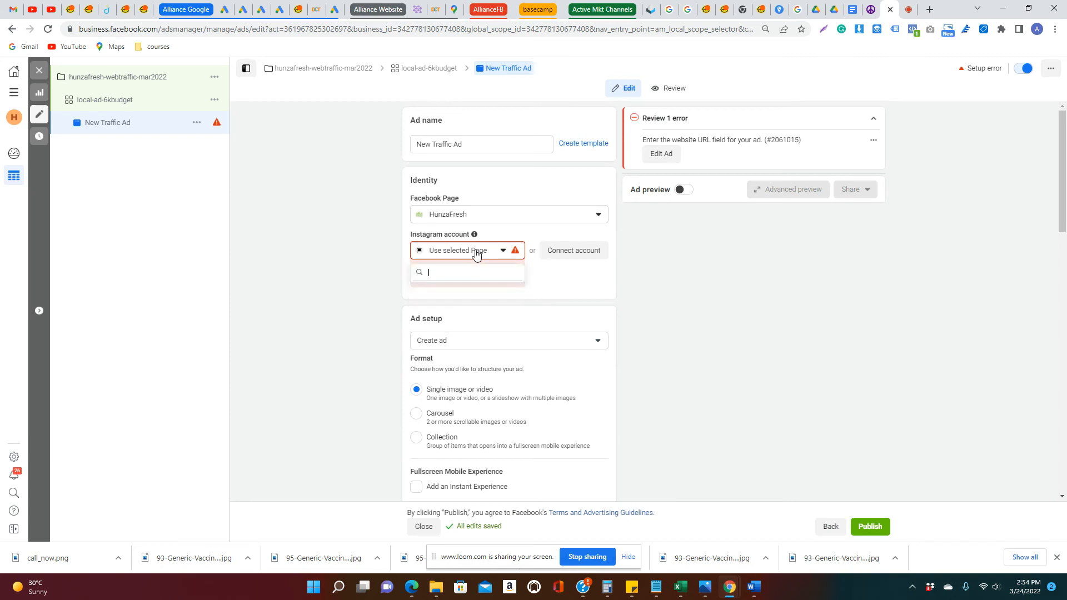
left_click(472, 294)
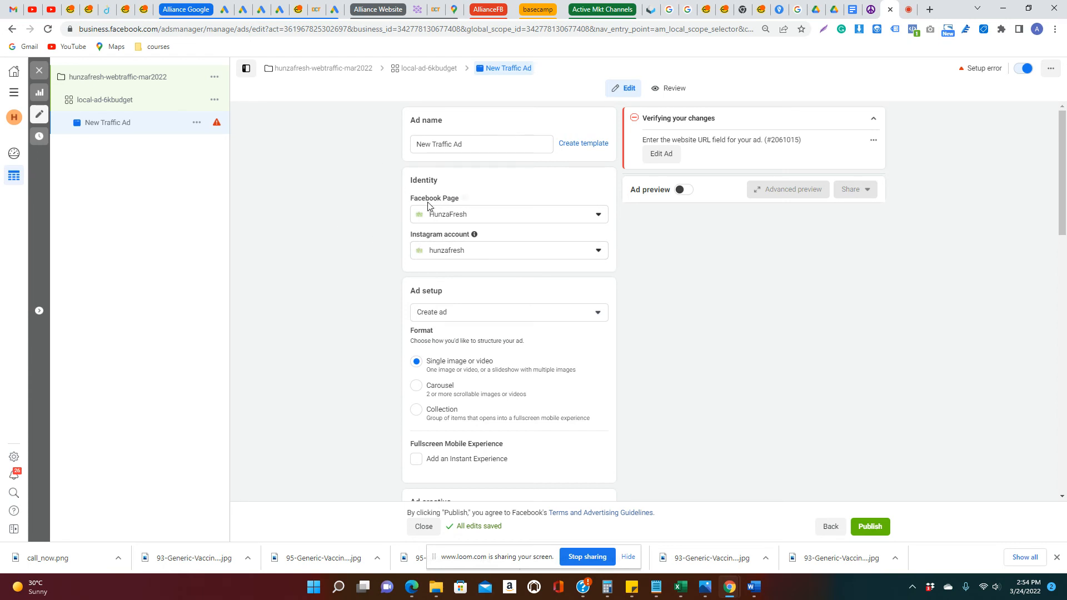
Rename the new traffic ad as walnut-50offi
left_click_drag(472, 148, 370, 134)
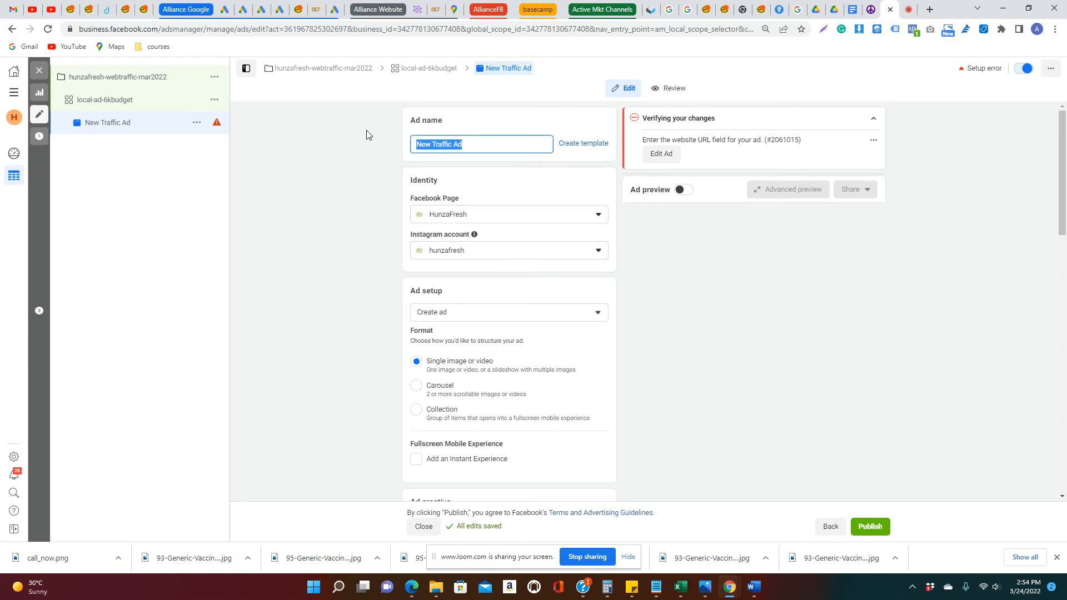
type("walnut-50off")
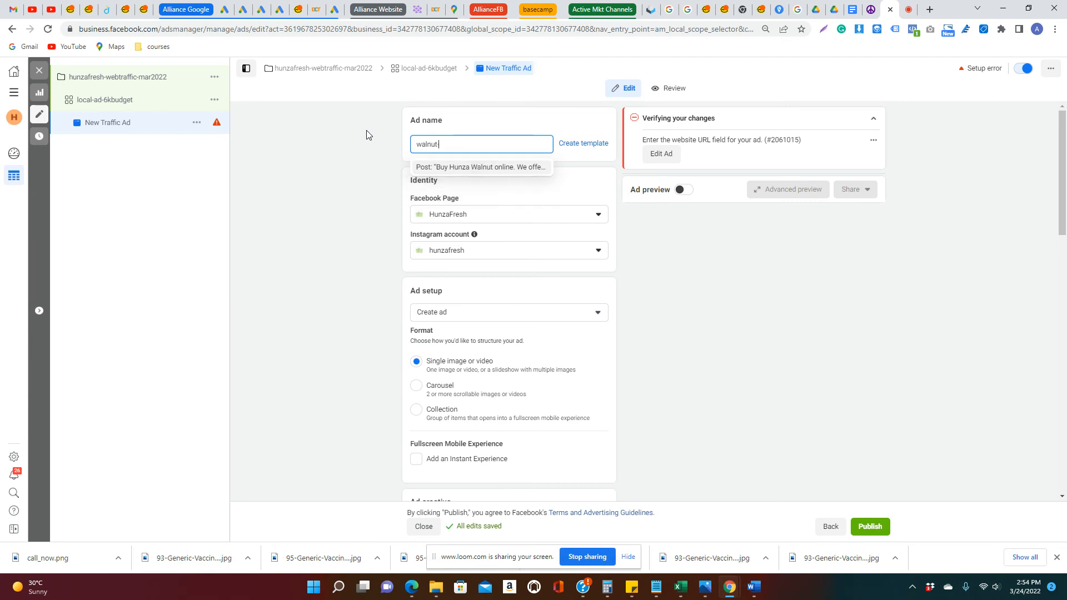
type("i")
left_click(364, 130)
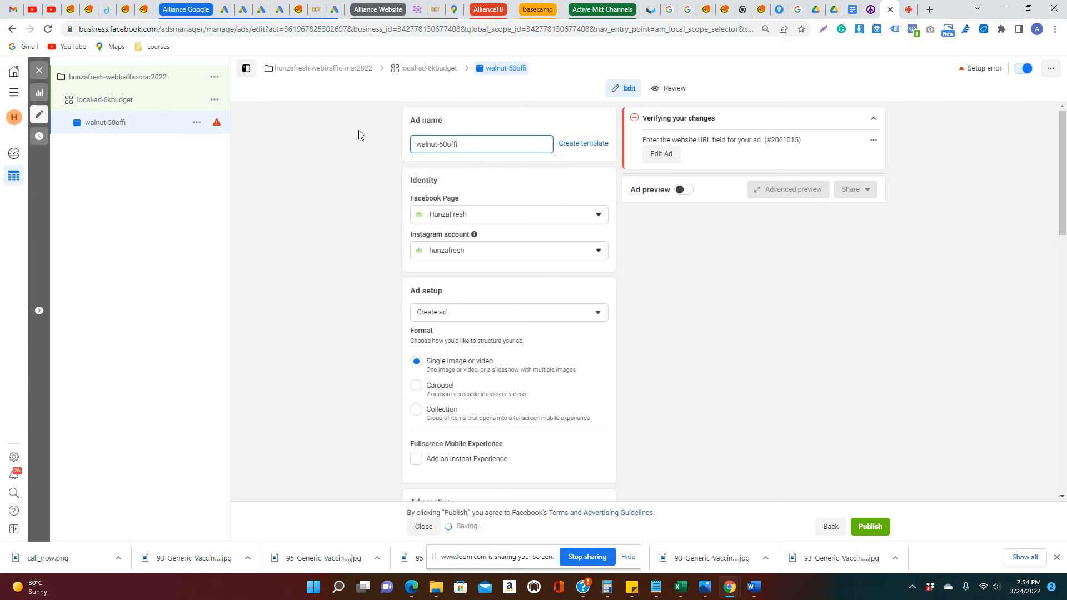
Set the ad to use an existing post and choose the "Buy Hunza Walnut online" Facebook post as its creative
scroll(453, 242, "down", 1)
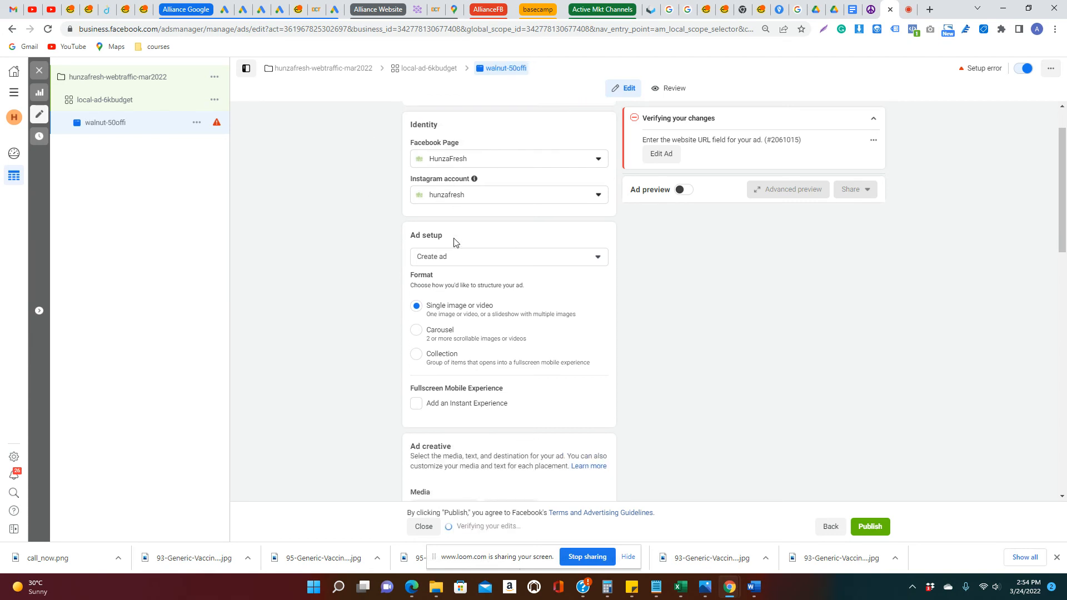
left_click(507, 265)
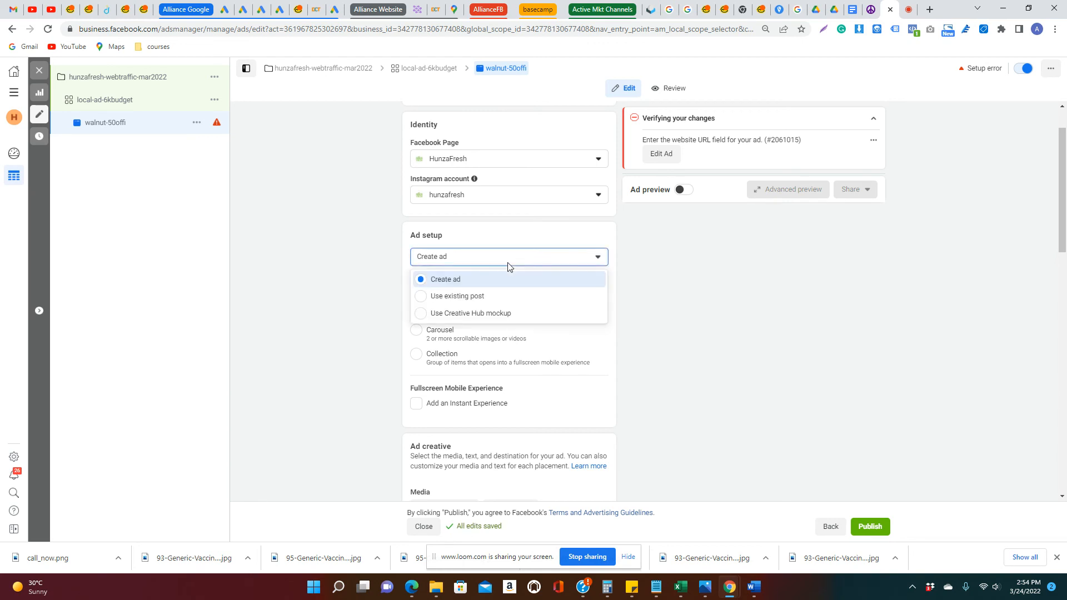
left_click(498, 299)
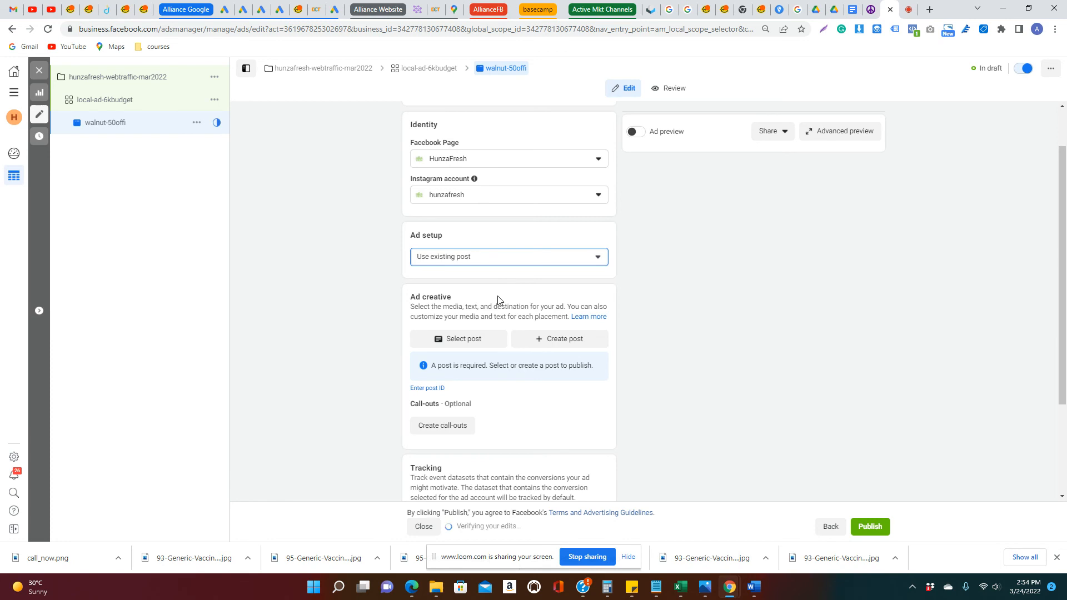
left_click(477, 342)
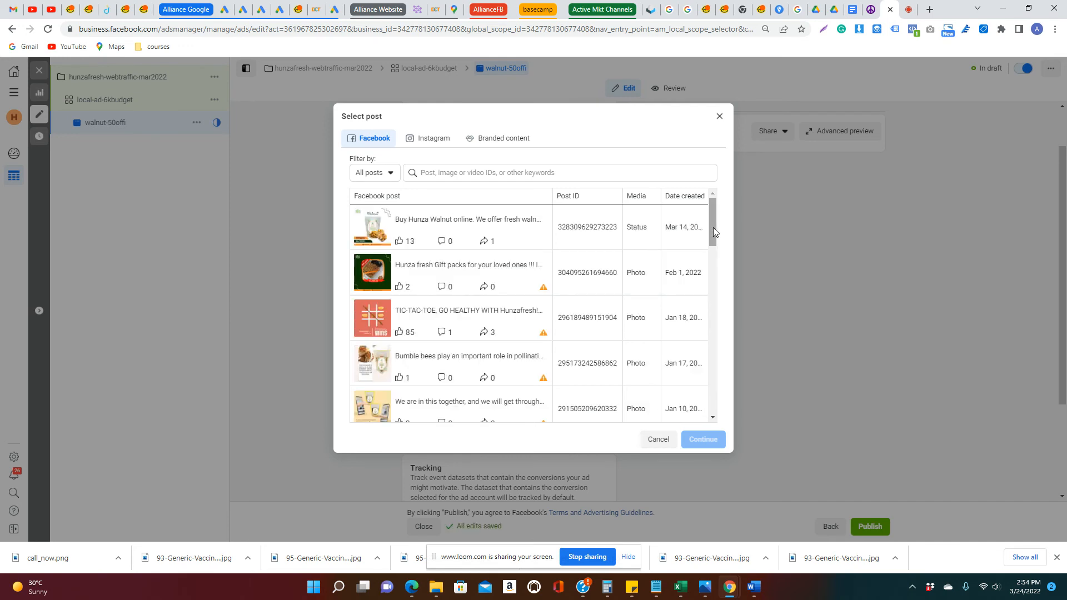
left_click(506, 232)
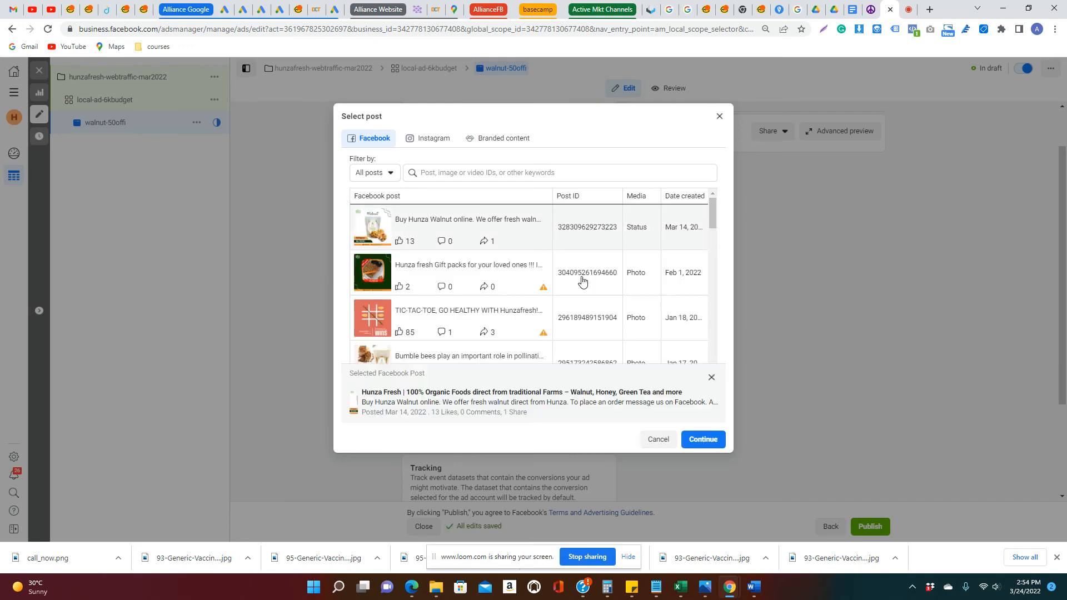
left_click(698, 439)
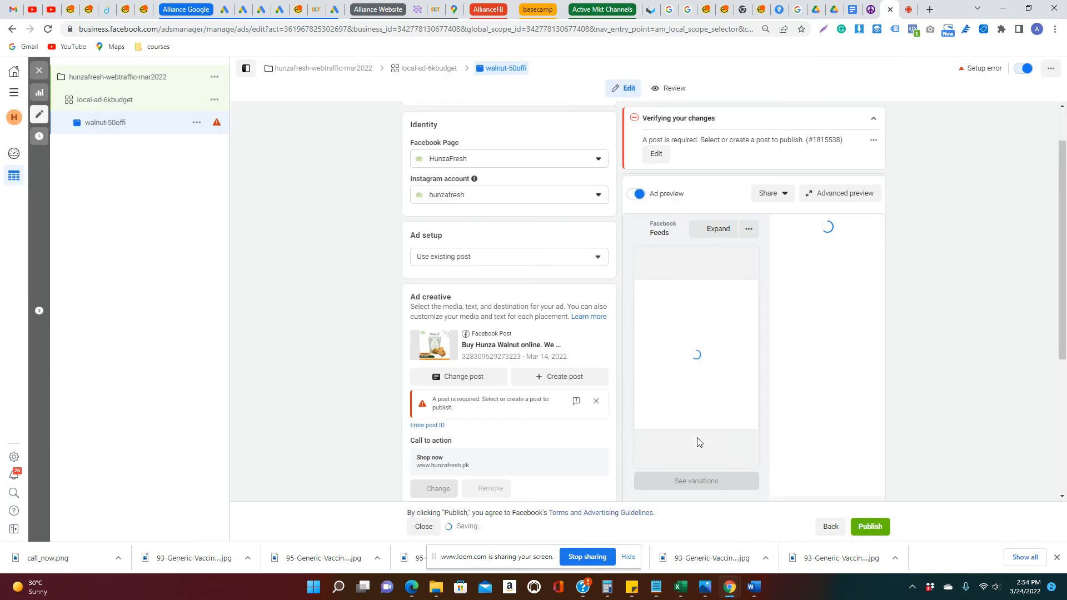
Start building a URL parameter for the ad with campaign source Facebook and campaign medium localad
scroll(588, 354, "down", 3)
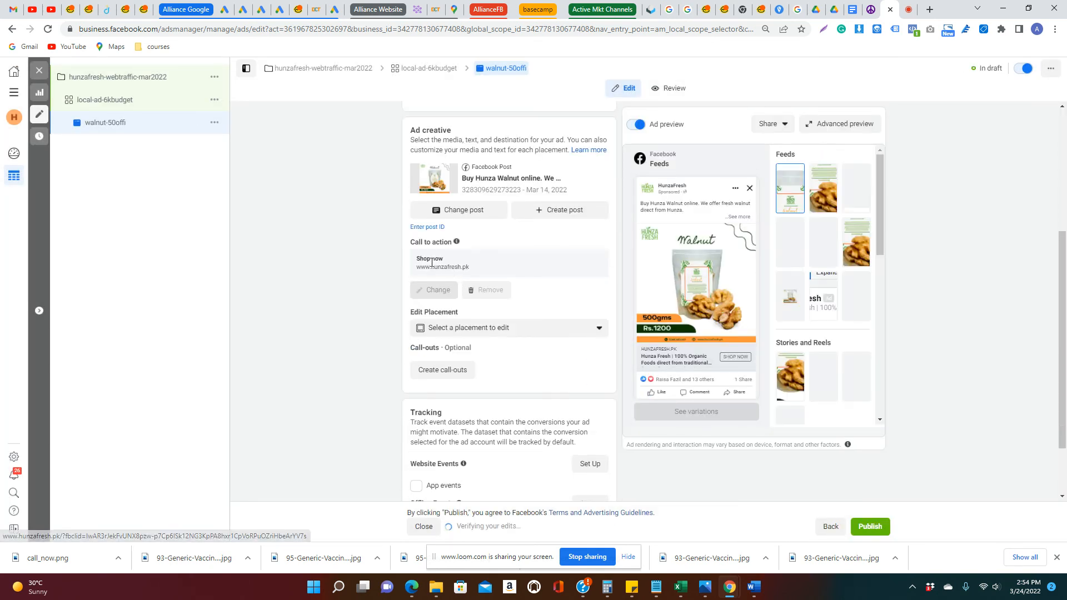
scroll(544, 310, "down", 1)
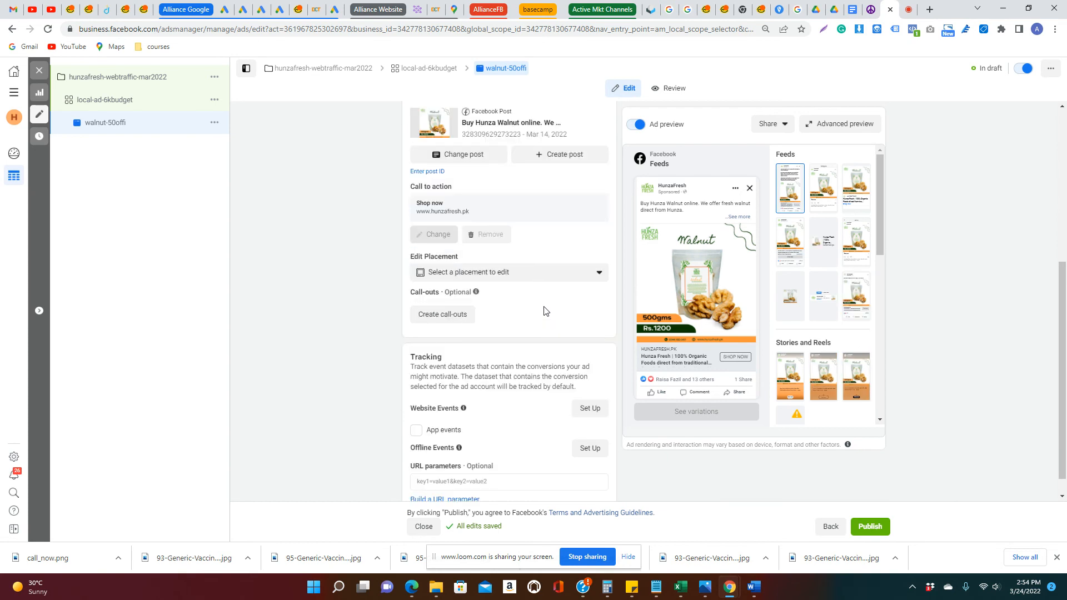
scroll(544, 310, "down", 1)
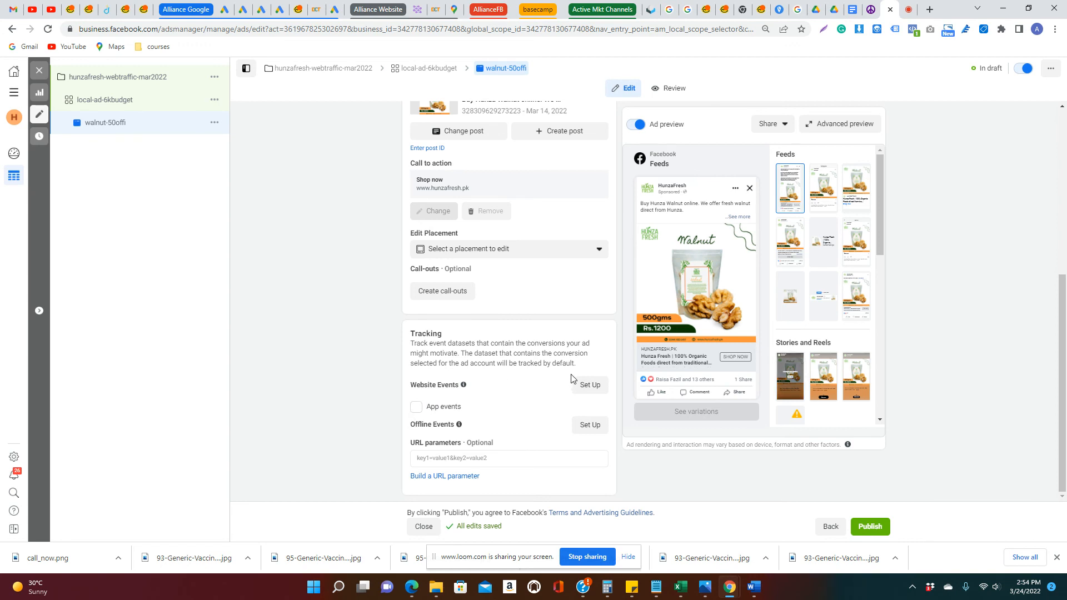
scroll(558, 378, "up", 1)
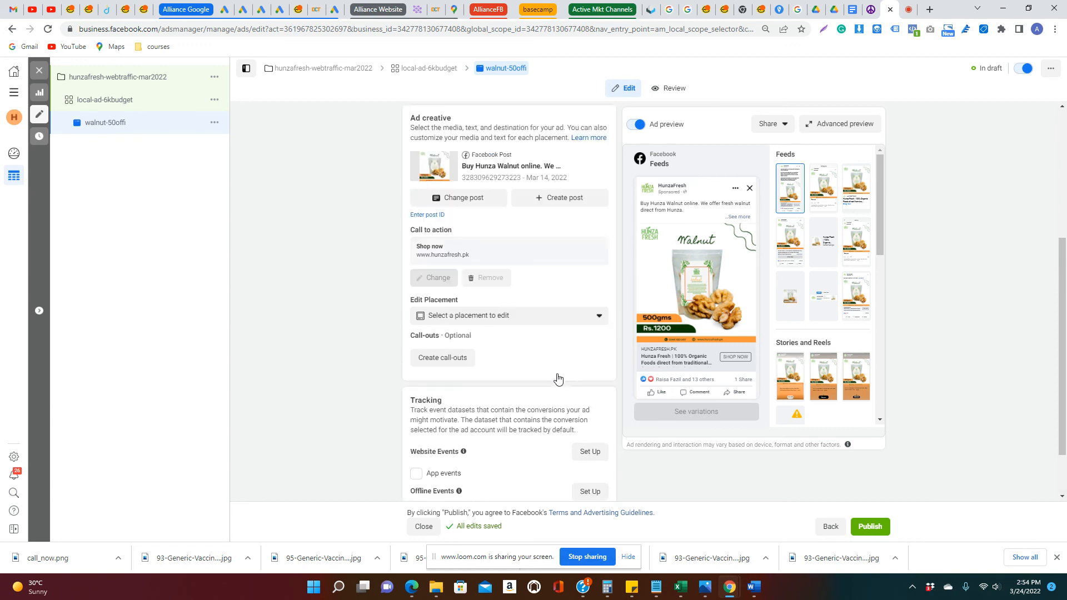
scroll(558, 379, "up", 4)
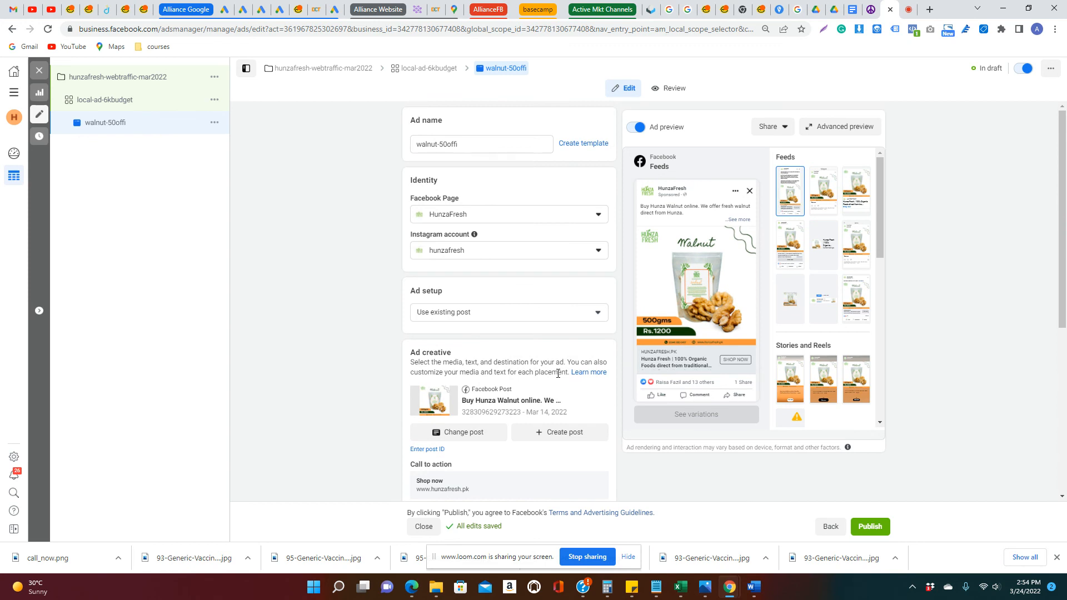
scroll(561, 378, "down", 5)
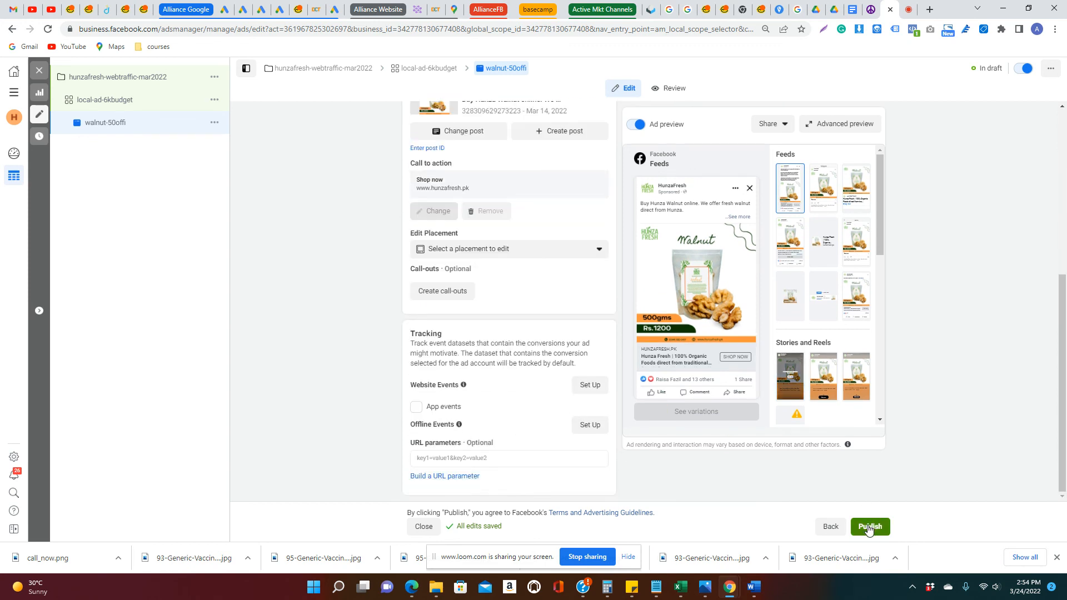
left_click(447, 476)
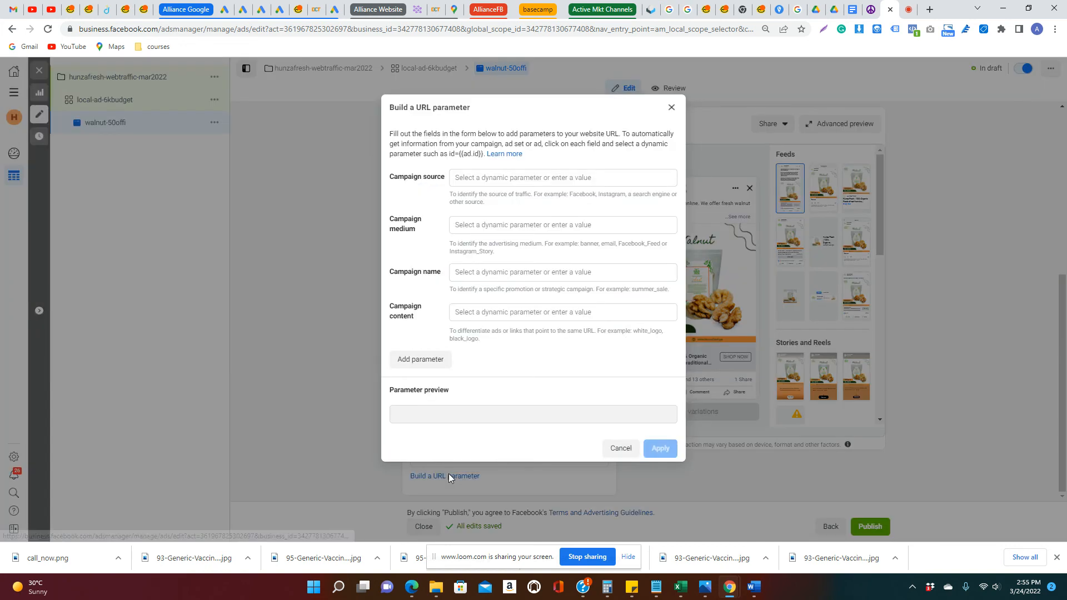
left_click(488, 175)
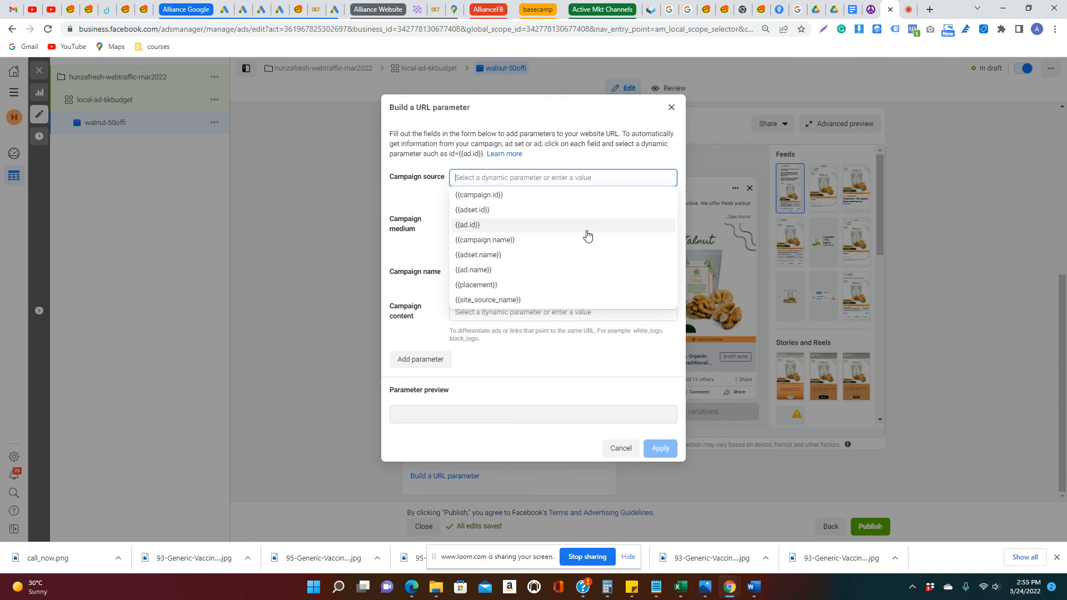
type("Facebook")
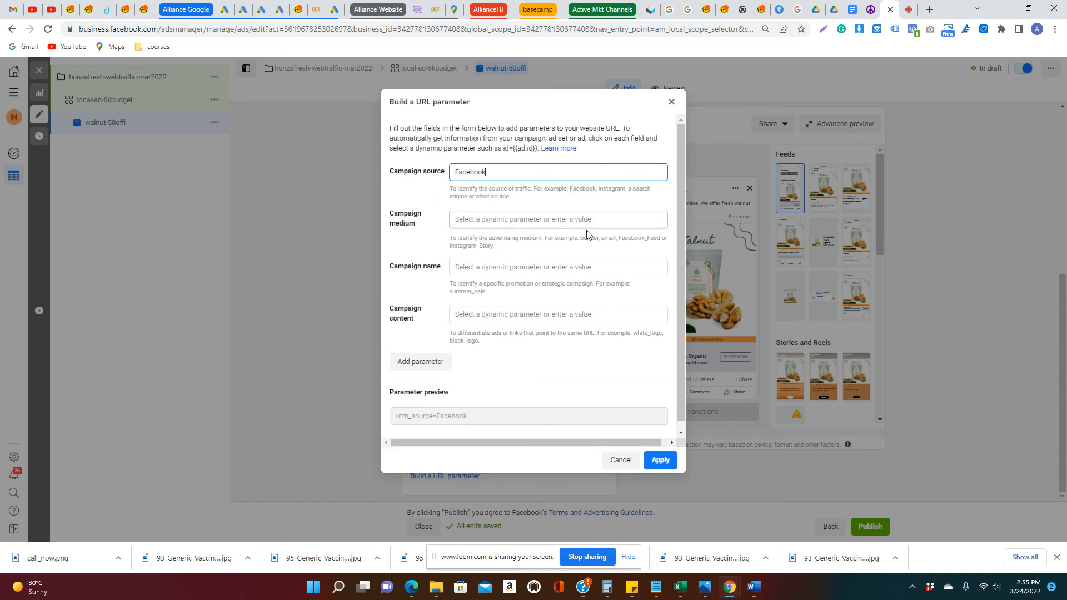
left_click(587, 221)
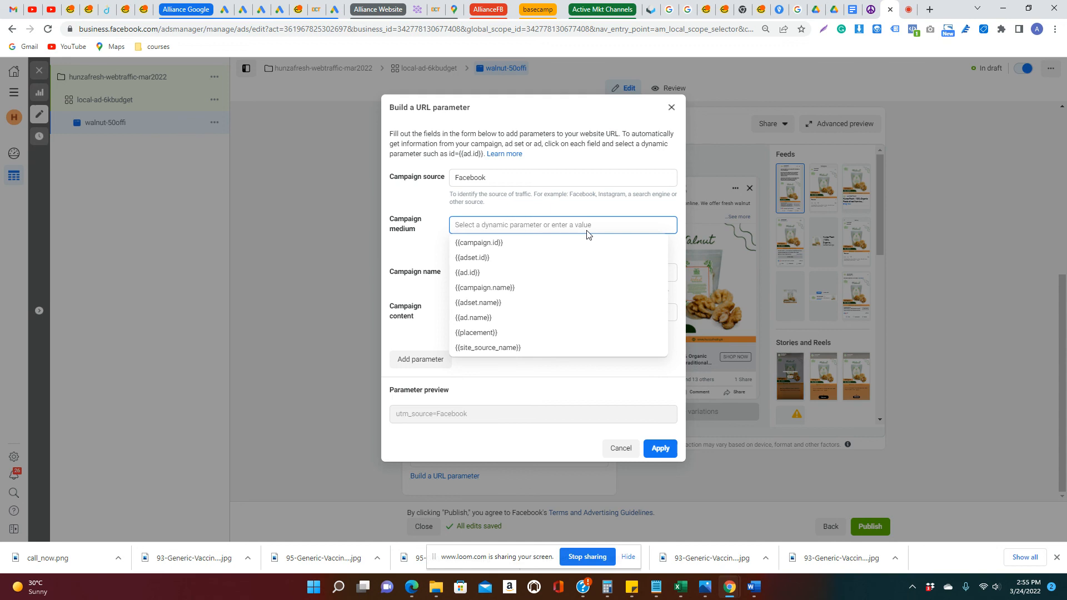
type("localad")
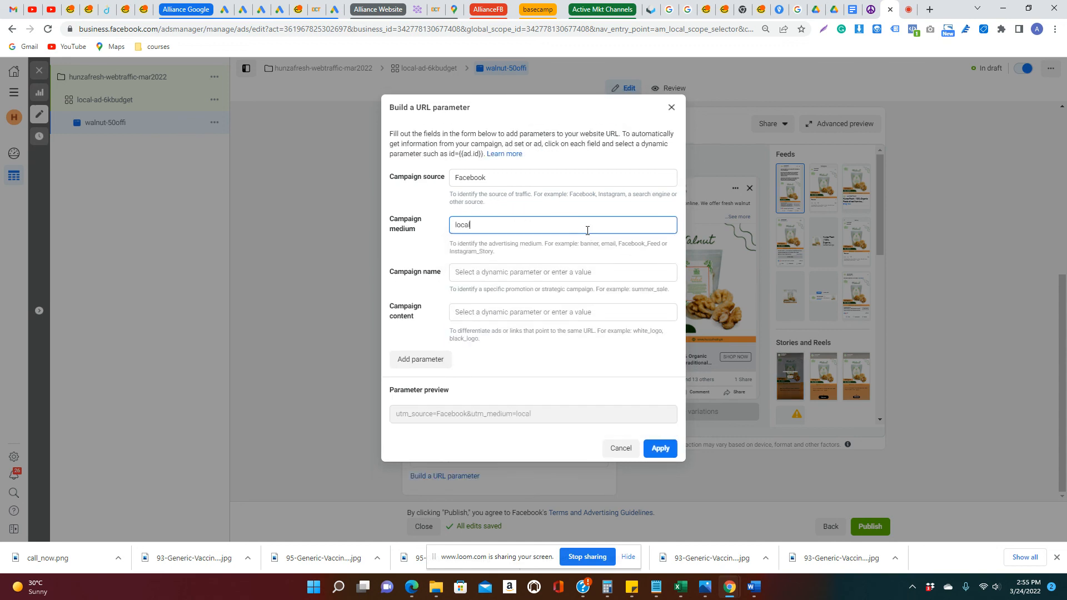
Set the URL parameter's campaign name to {{campaign.name}} and its campaign content to {{adset.name}}, and apply it to the ad
key("Tab")
type("camp")
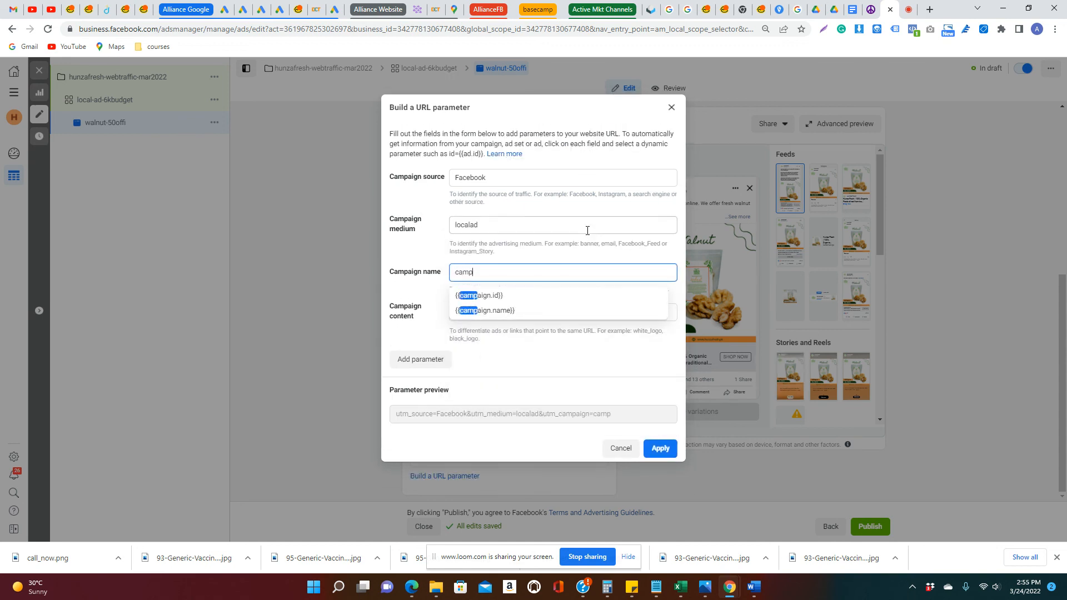
key("Return")
key("Tab")
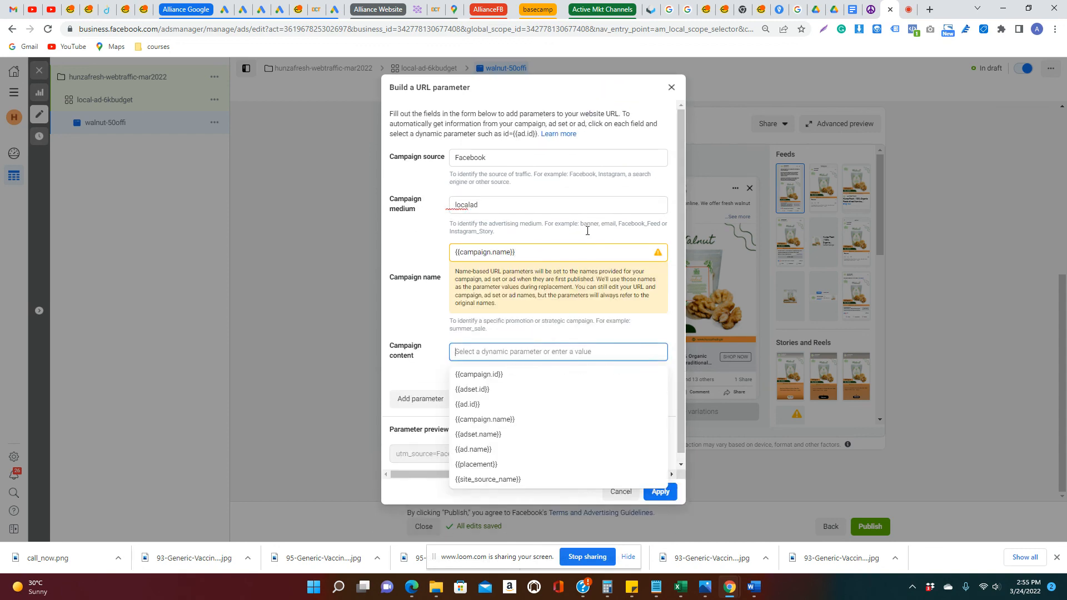
type("ad")
key("Down")
key("Down")
key("Down")
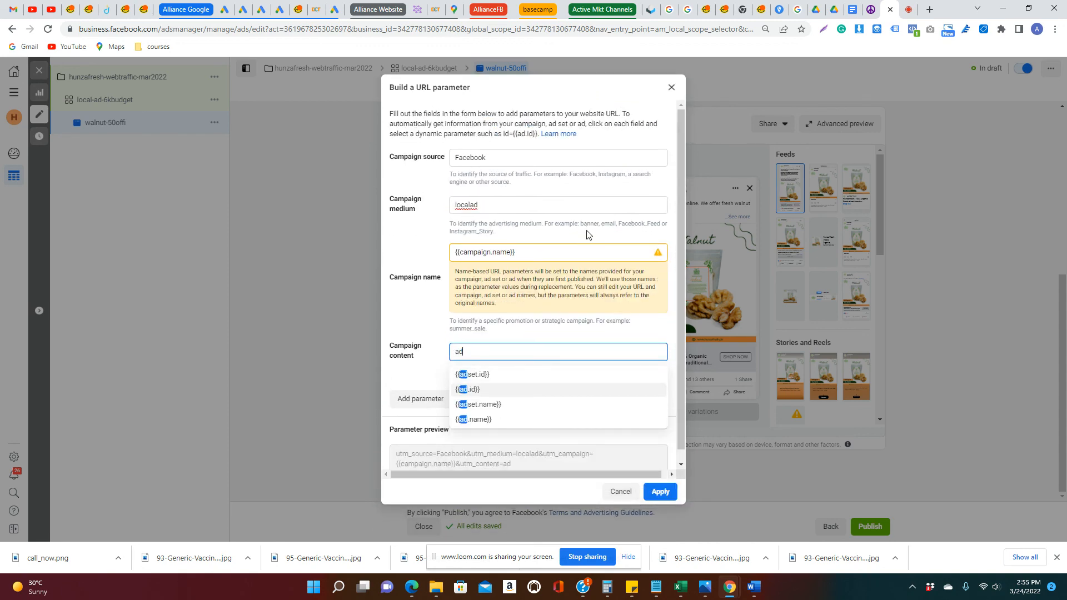
key("Return")
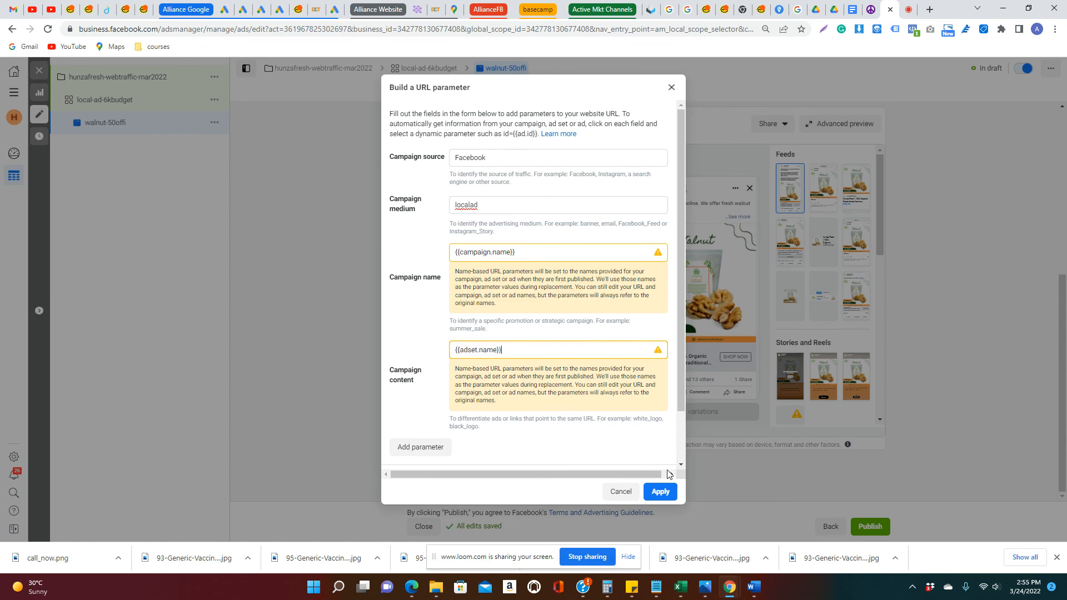
left_click(661, 491)
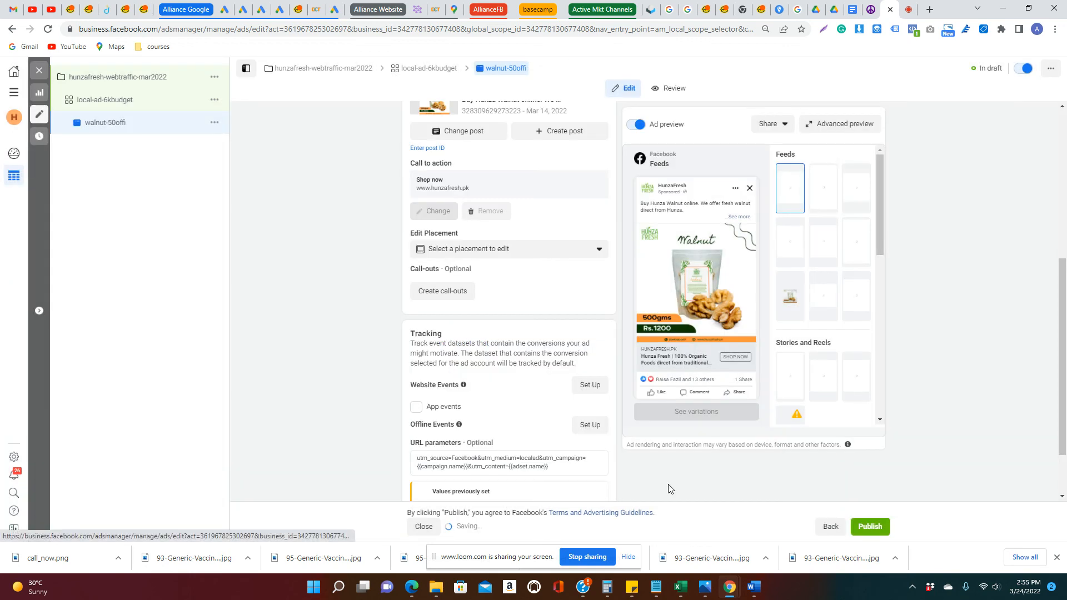
Publish the campaign with its ad set and ad, check the publishing details and close the ad editor
scroll(565, 411, "down", 2)
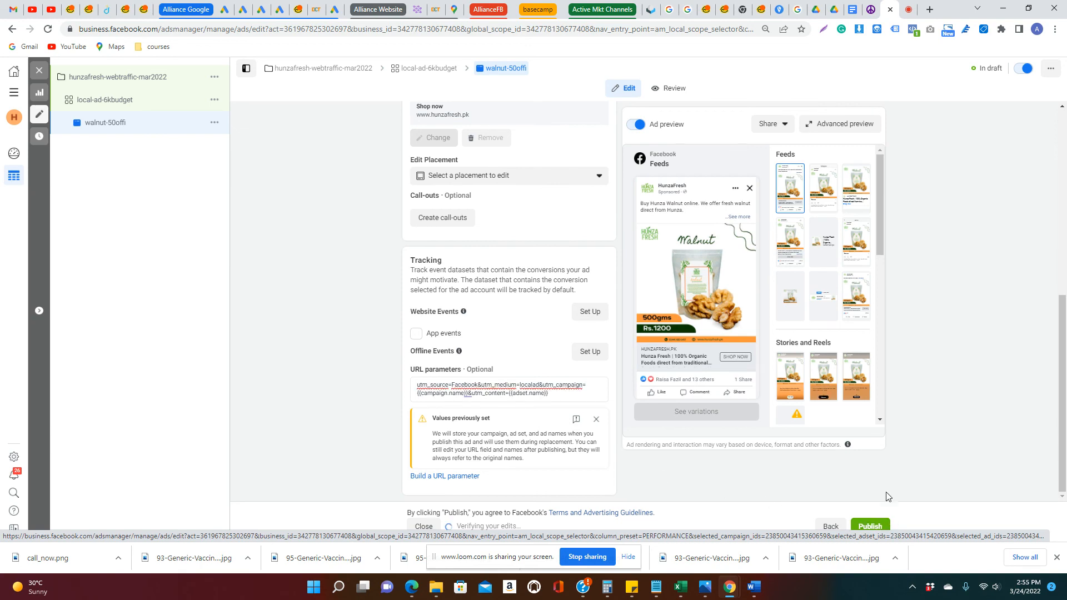
left_click(870, 525)
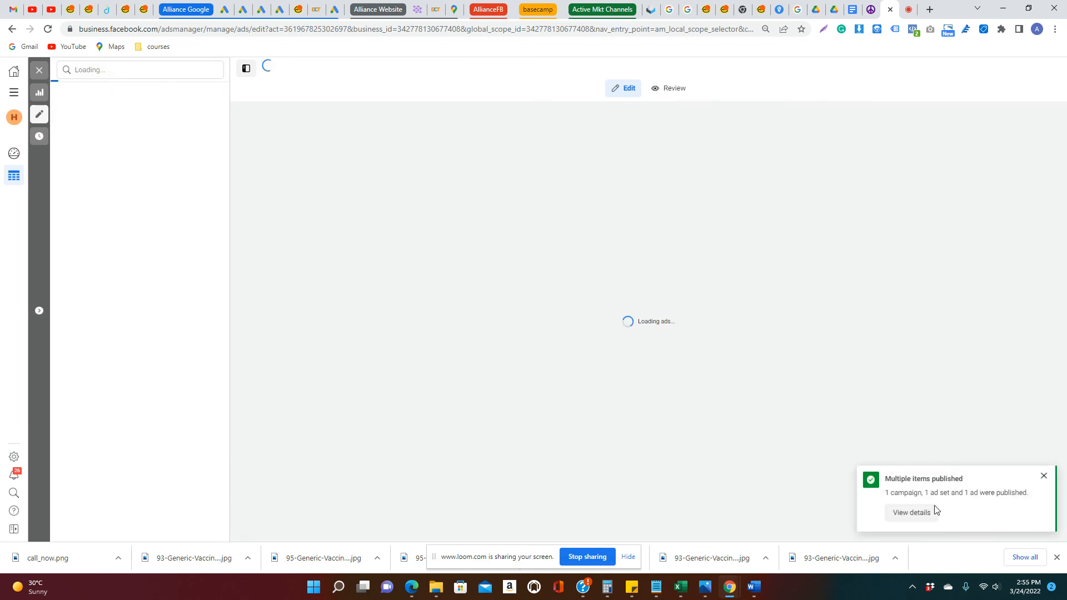
left_click(919, 514)
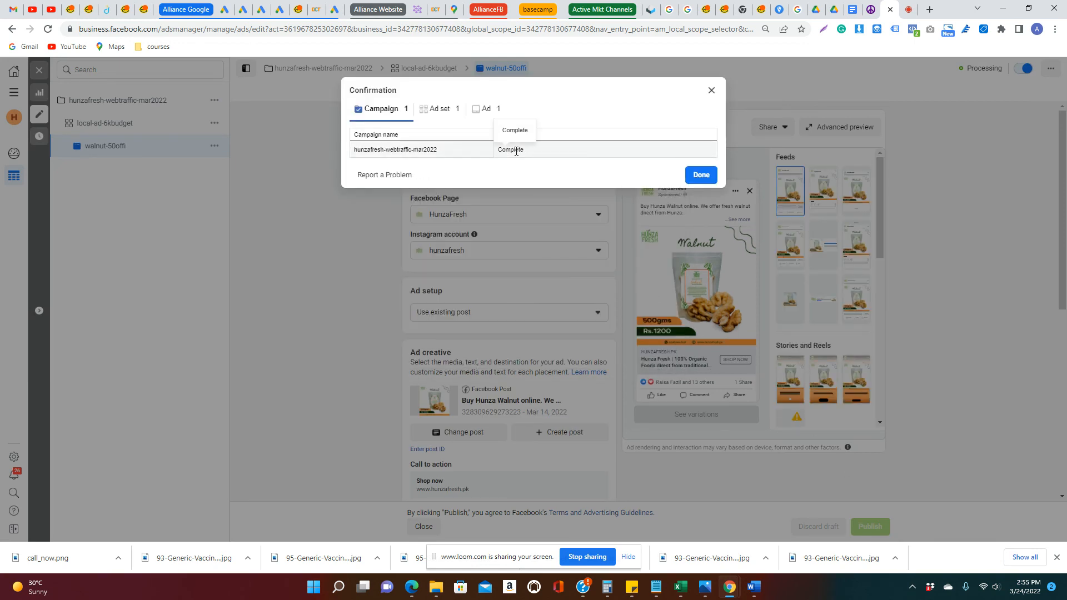
left_click(701, 174)
left_click(39, 70)
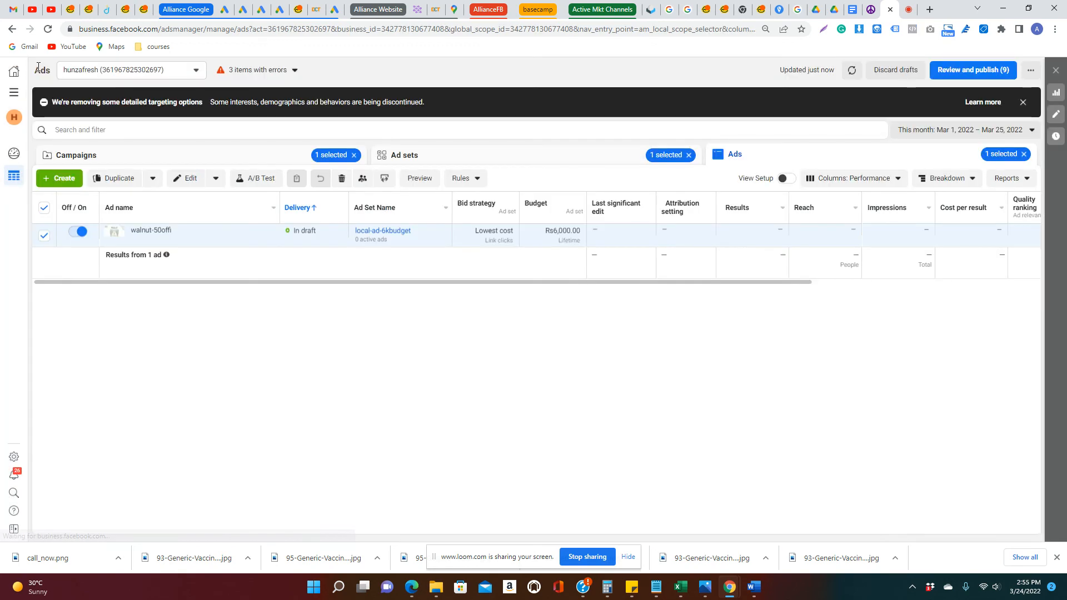
mouse_move(332, 243)
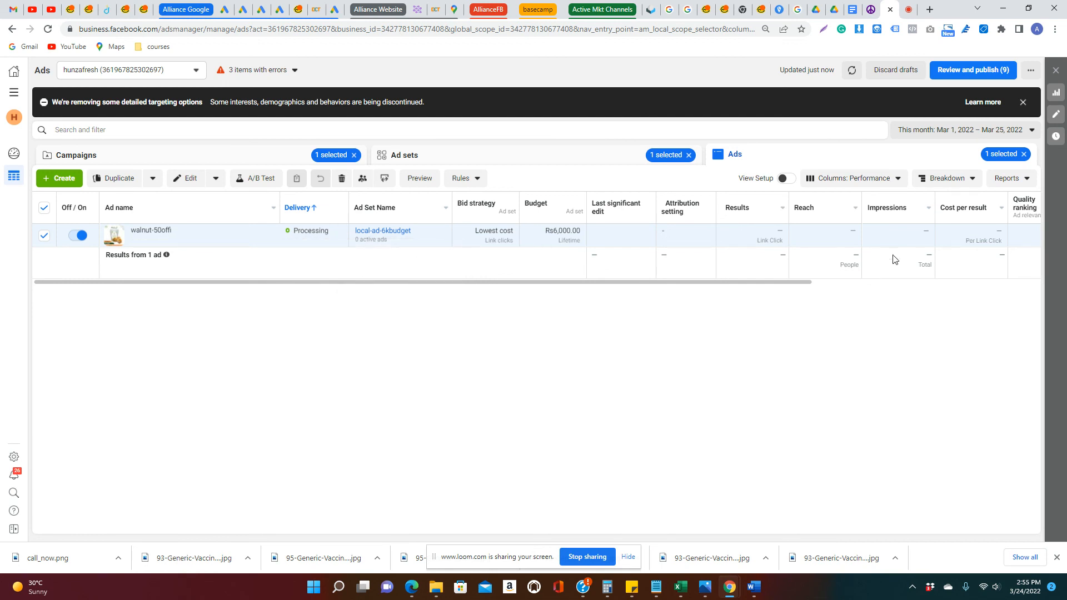
left_click(906, 8)
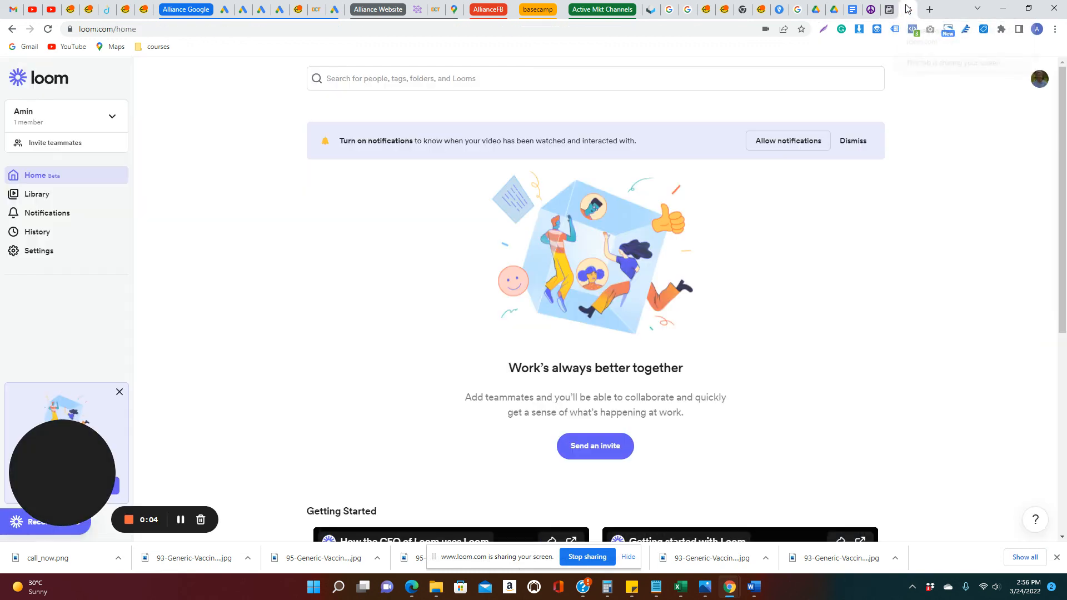